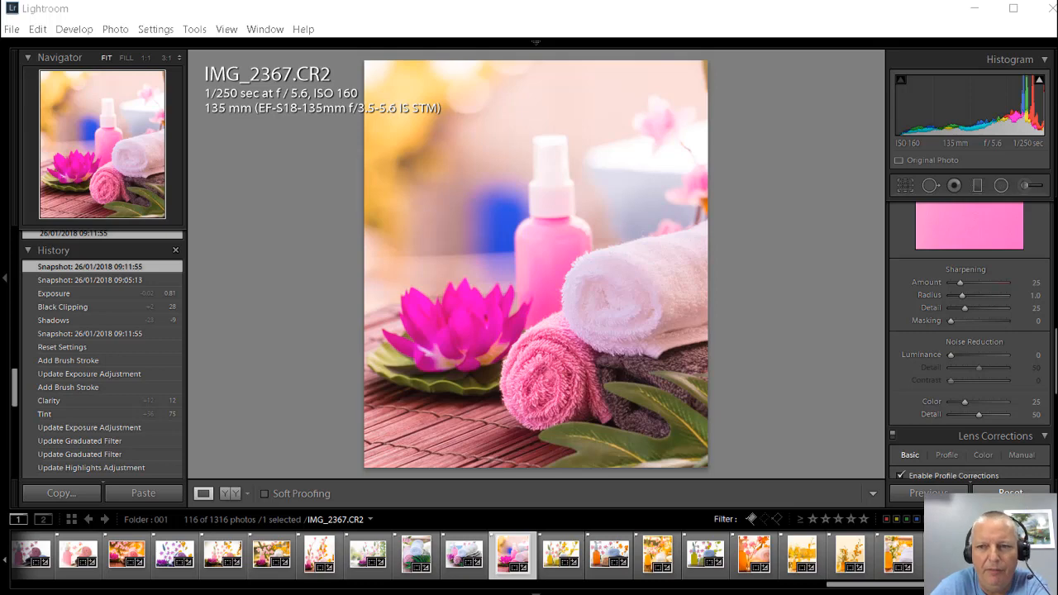
# Step: Reset the photo's develop settings and crop narrow strips off its upper and lower edges
pyautogui.click(1010, 493)
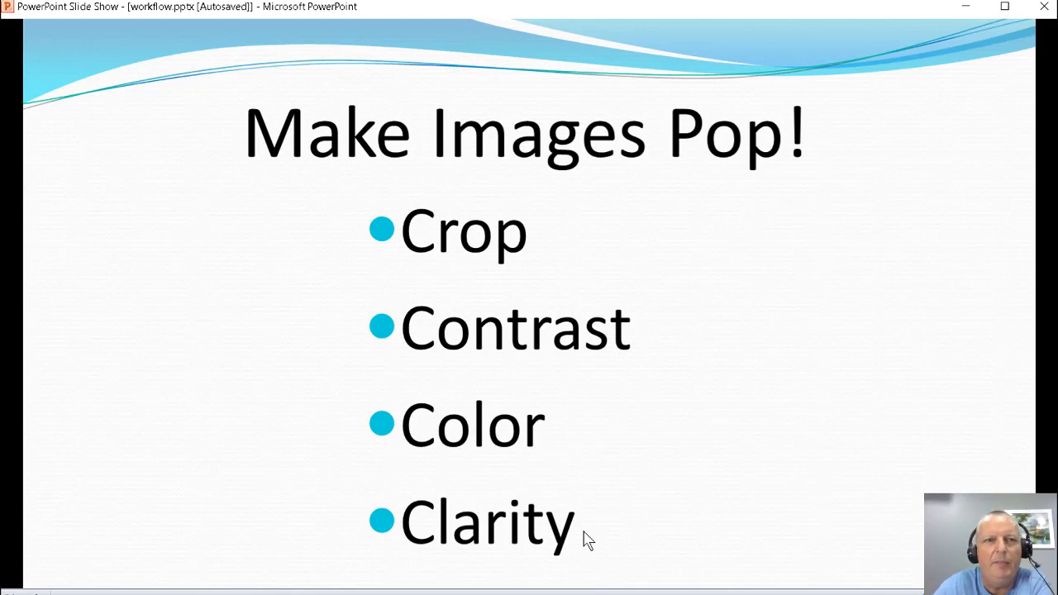
pyautogui.click(965, 7)
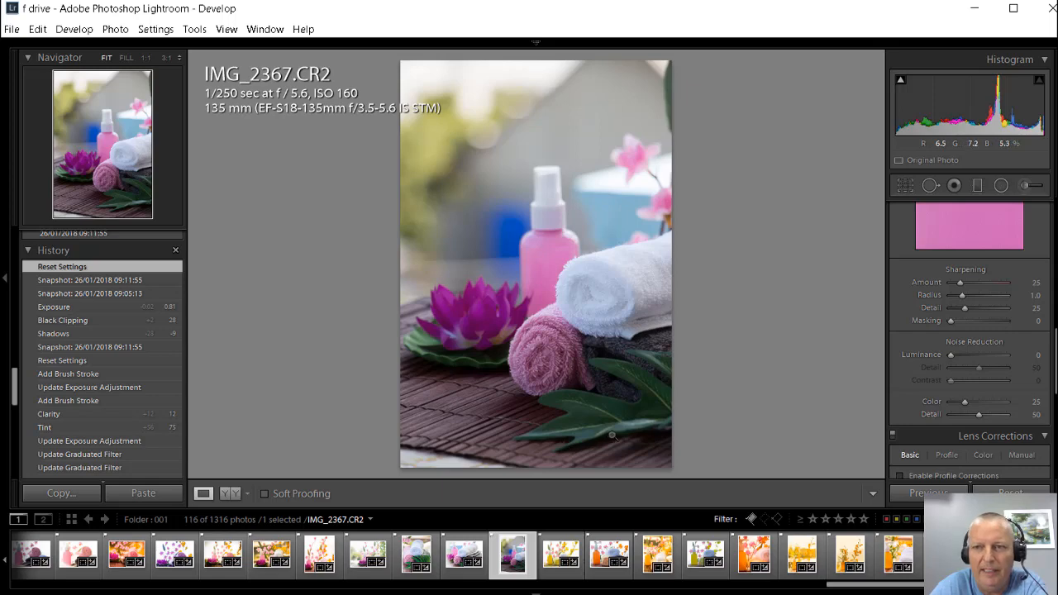
pyautogui.click(905, 186)
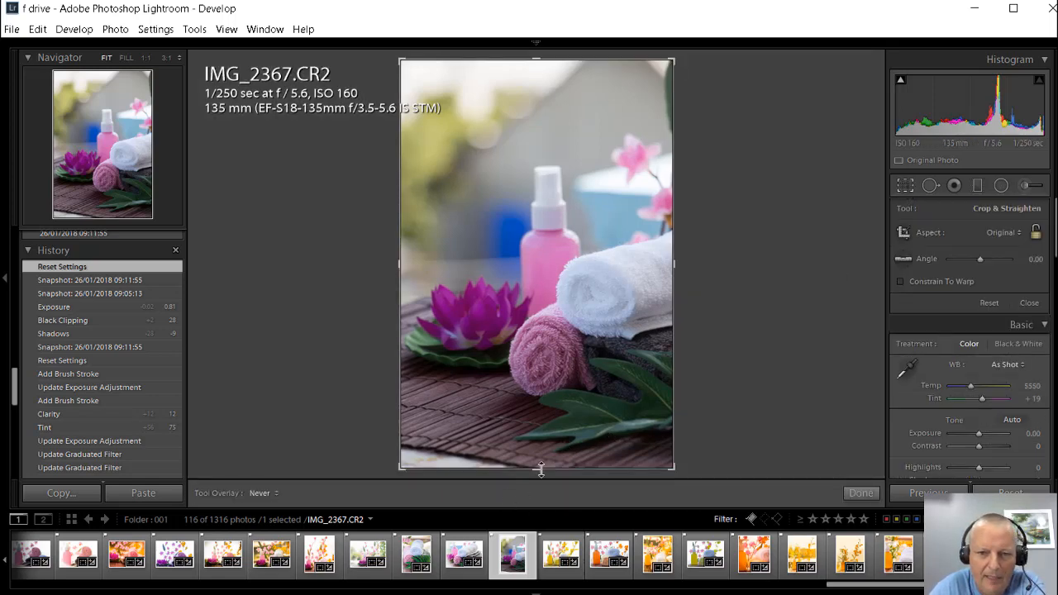
pyautogui.moveTo(536, 469); pyautogui.dragTo(548, 445)
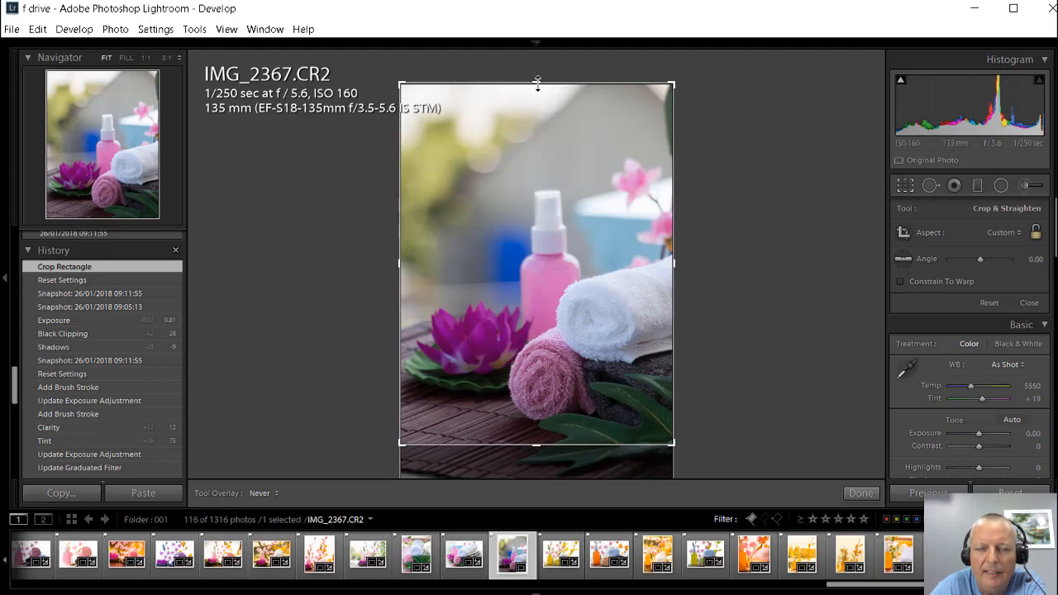
pyautogui.moveTo(536, 84); pyautogui.dragTo(549, 106)
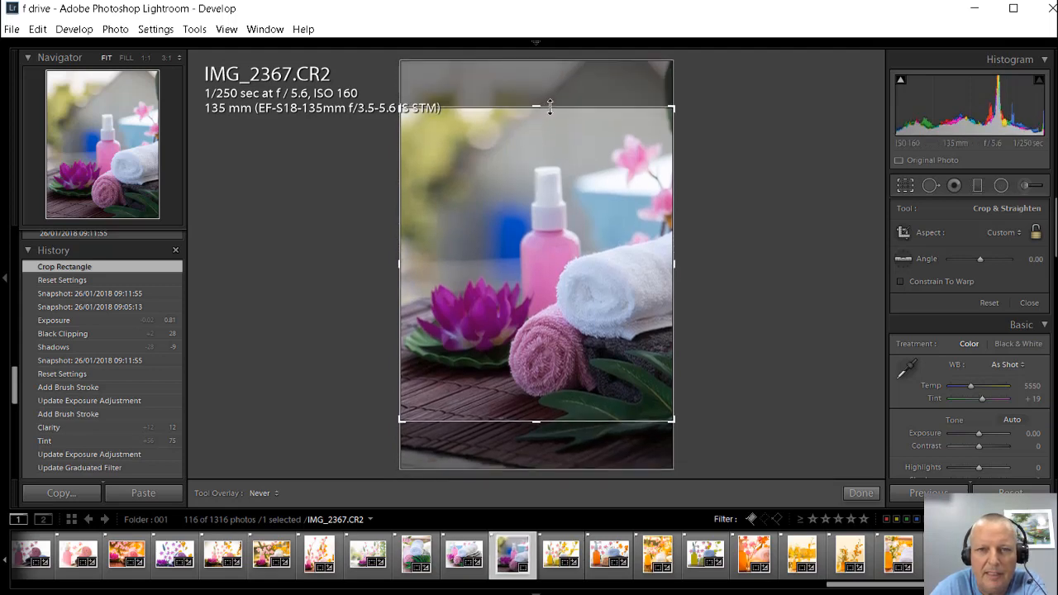
pyautogui.doubleClick(576, 255)
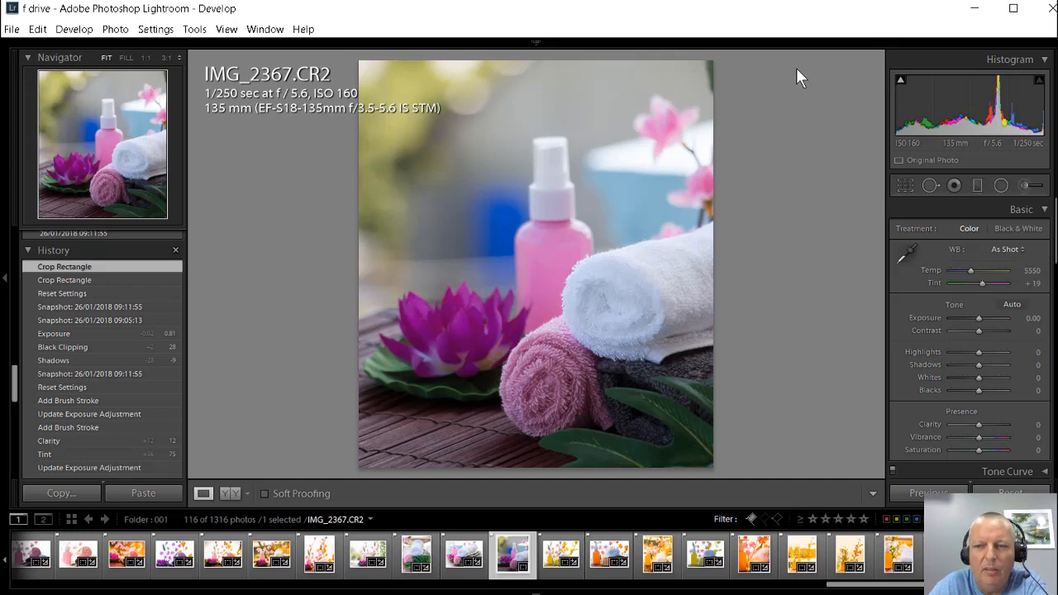
# Step: Apply Auto tone, show the highlight clipping and raise the photo's Exposure to +0.83
pyautogui.click(1012, 306)
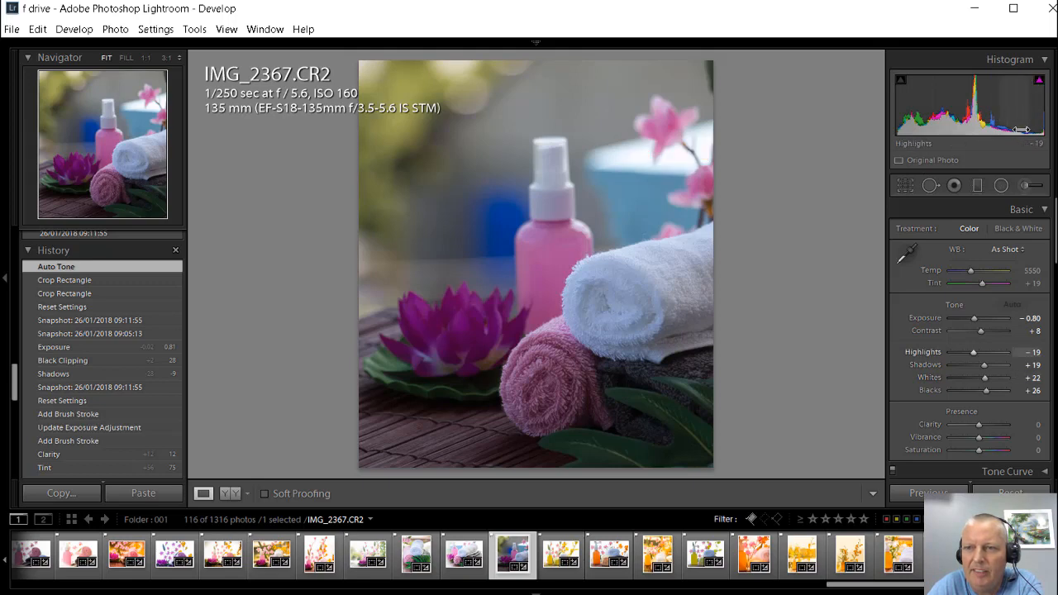
pyautogui.click(1039, 80)
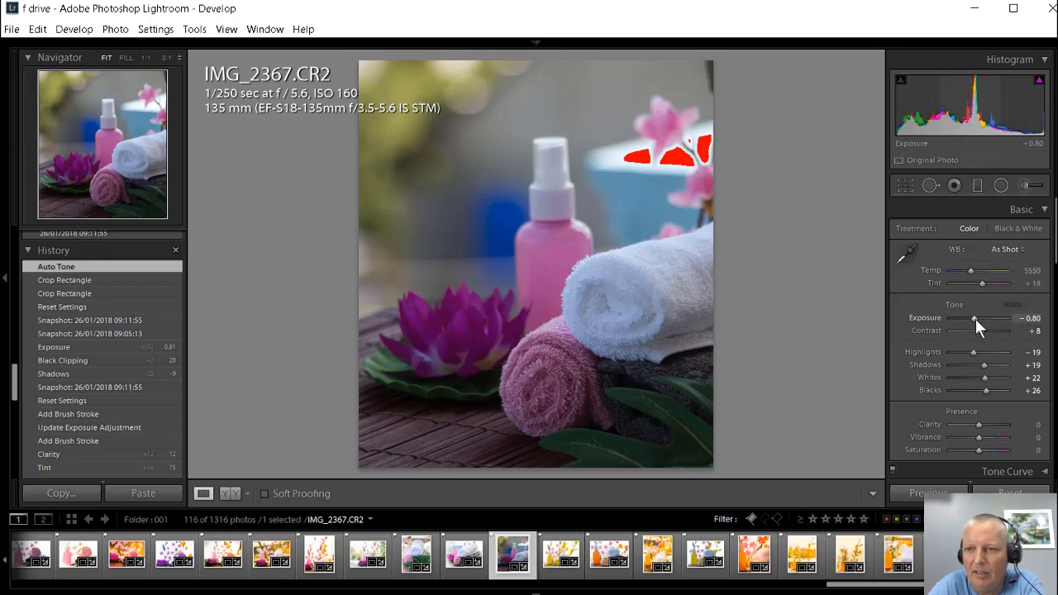
pyautogui.moveTo(975, 318); pyautogui.dragTo(984, 318)
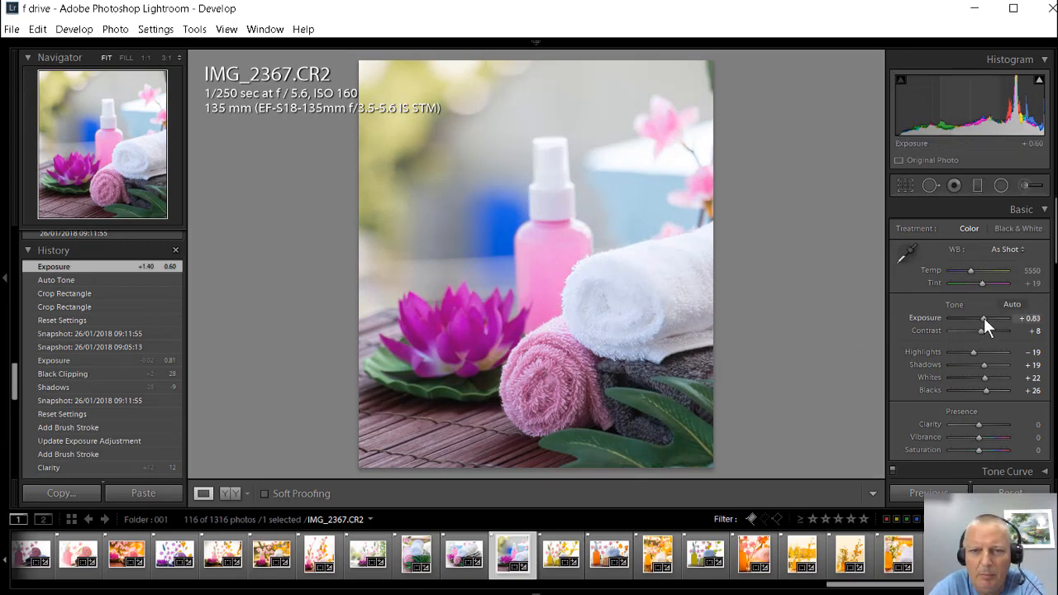
pyautogui.moveTo(984, 318)
pyautogui.mouseDown()
pyautogui.moveTo(973, 322)
pyautogui.moveTo(984, 322)
pyautogui.mouseUp()
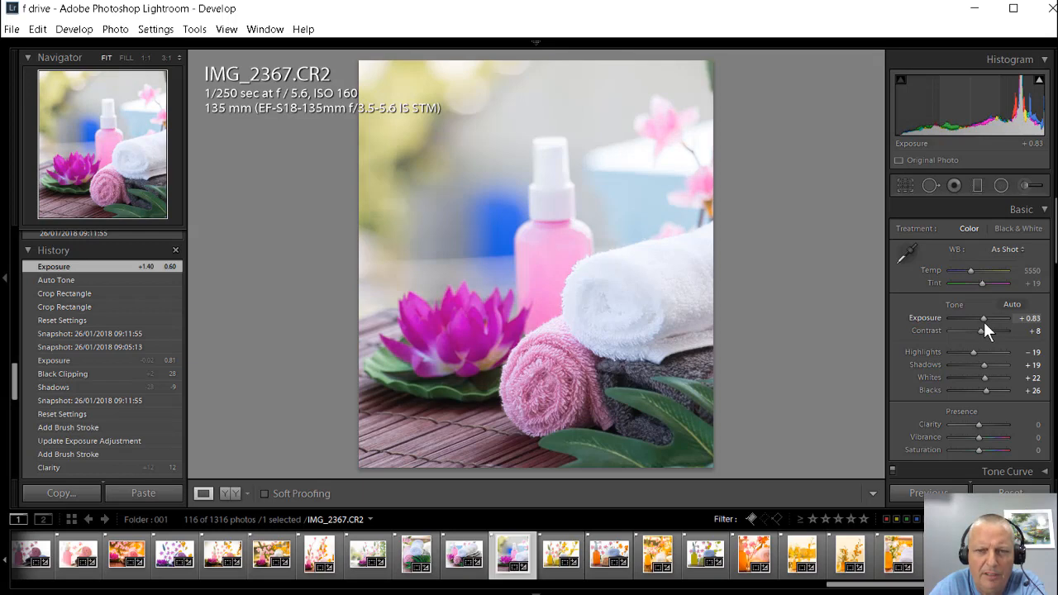
pyautogui.moveTo(984, 321); pyautogui.dragTo(984, 322)
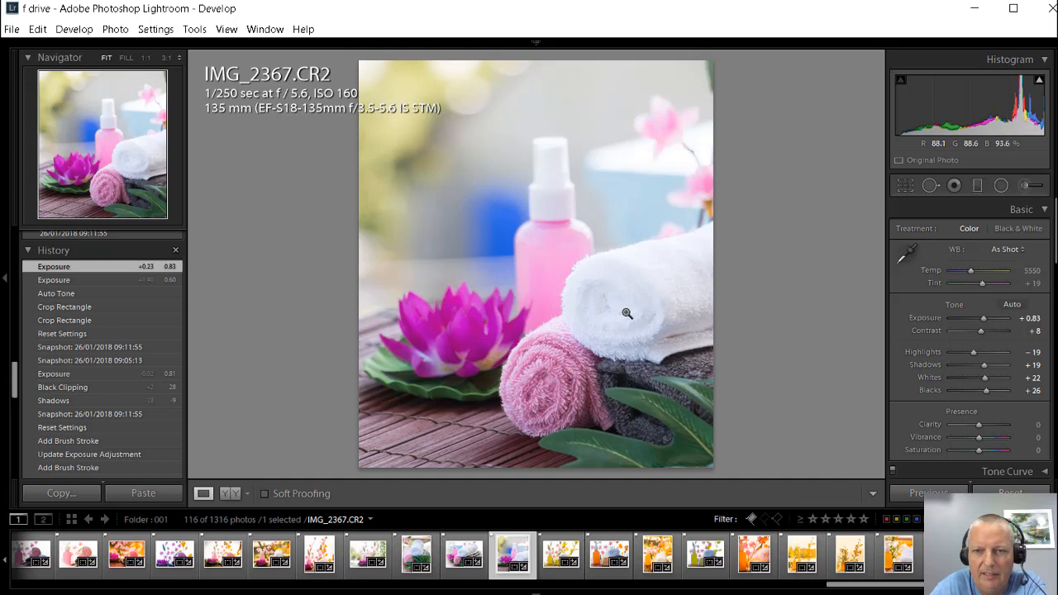
# Step: Paint over the white towel with a size 17 adjustment brush set to Exposure −0.69 and Highlights −72, other effects reset
pyautogui.click(1026, 187)
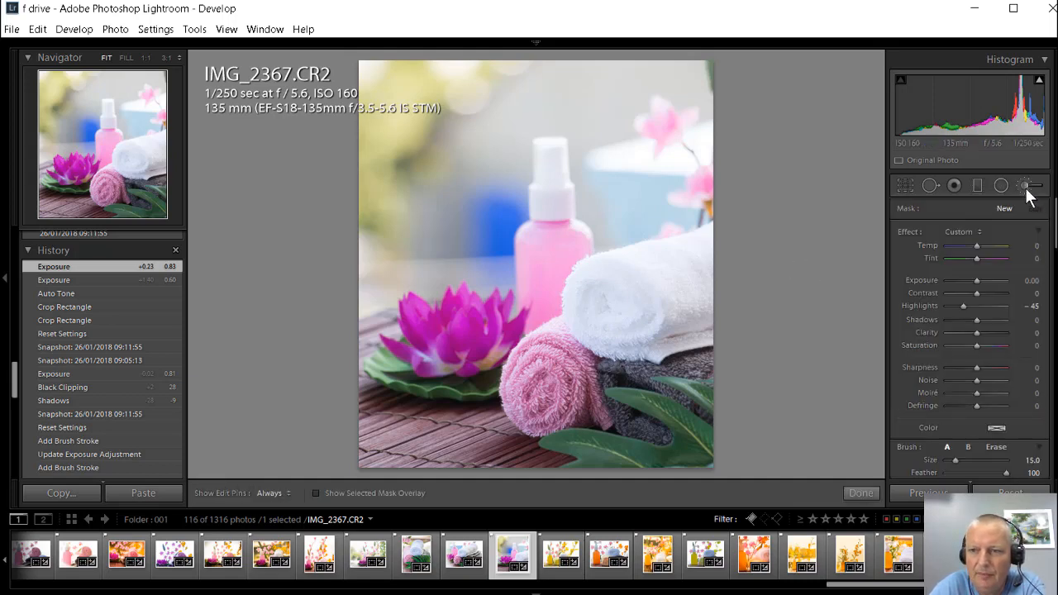
pyautogui.doubleClick(911, 229)
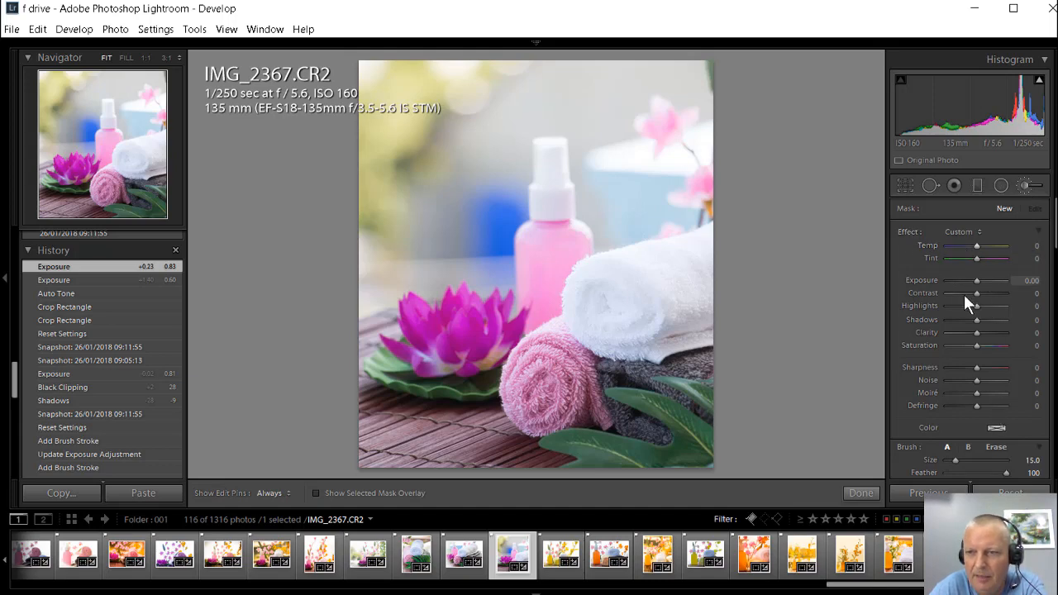
pyautogui.moveTo(975, 306)
pyautogui.mouseDown()
pyautogui.moveTo(954, 306)
pyautogui.moveTo(969, 282)
pyautogui.mouseUp()
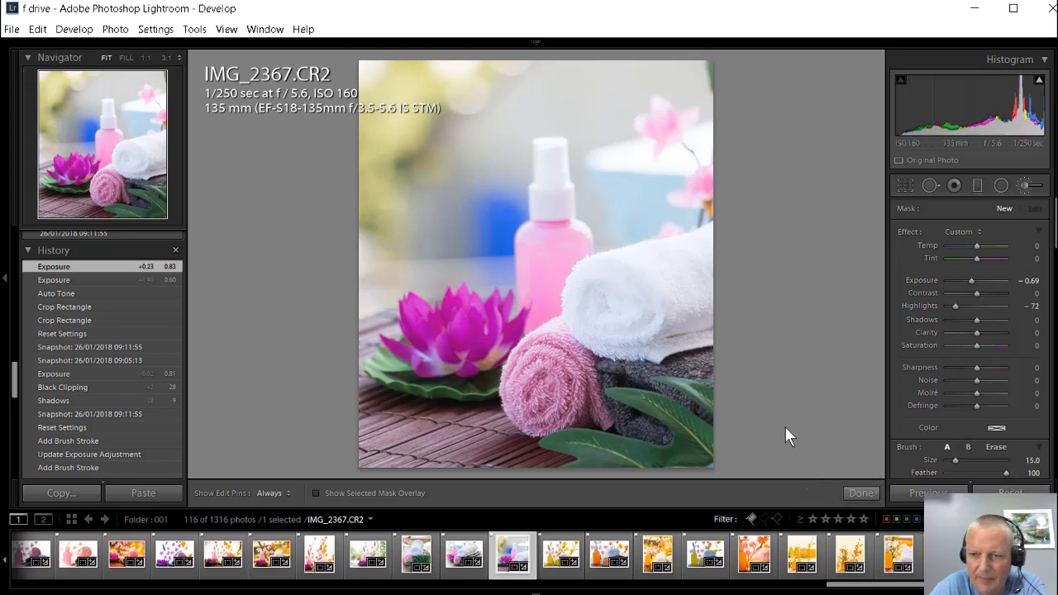
pyautogui.scroll(-1, 620, 309)
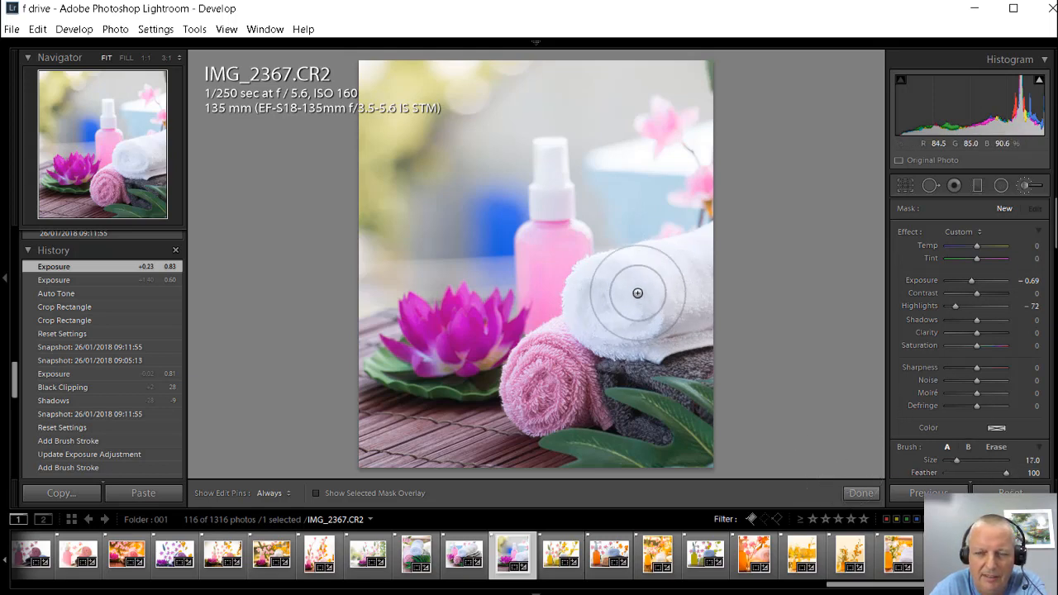
pyautogui.scroll(-2, 633, 300)
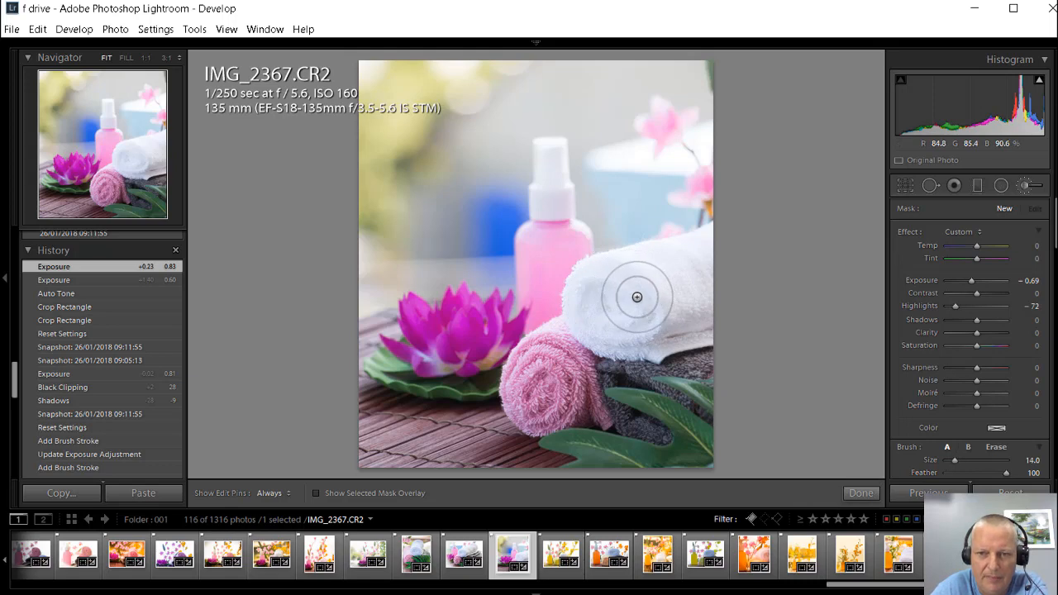
pyautogui.scroll(2, 641, 292)
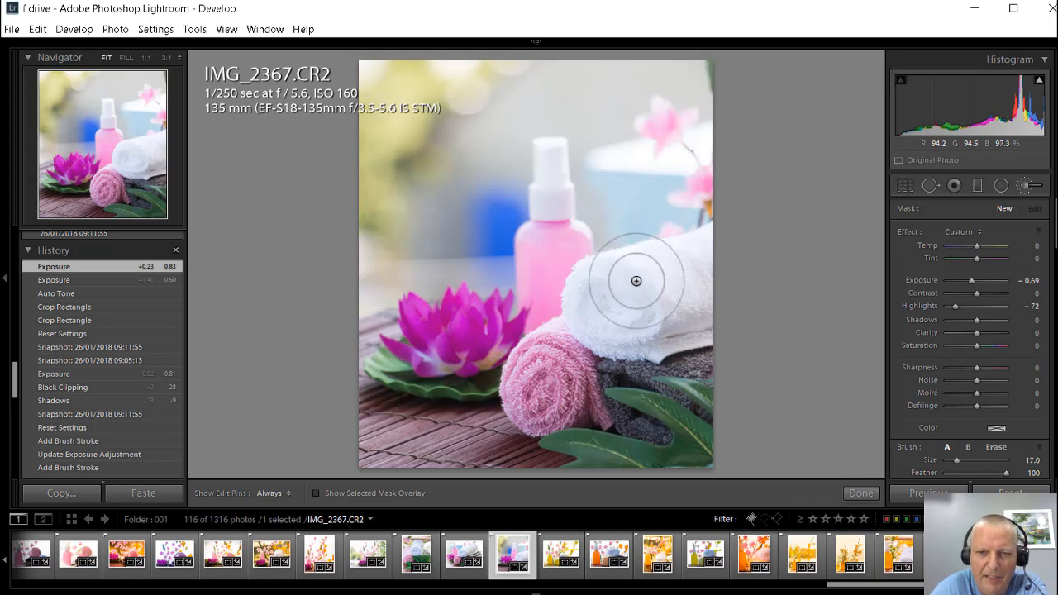
pyautogui.press('h')
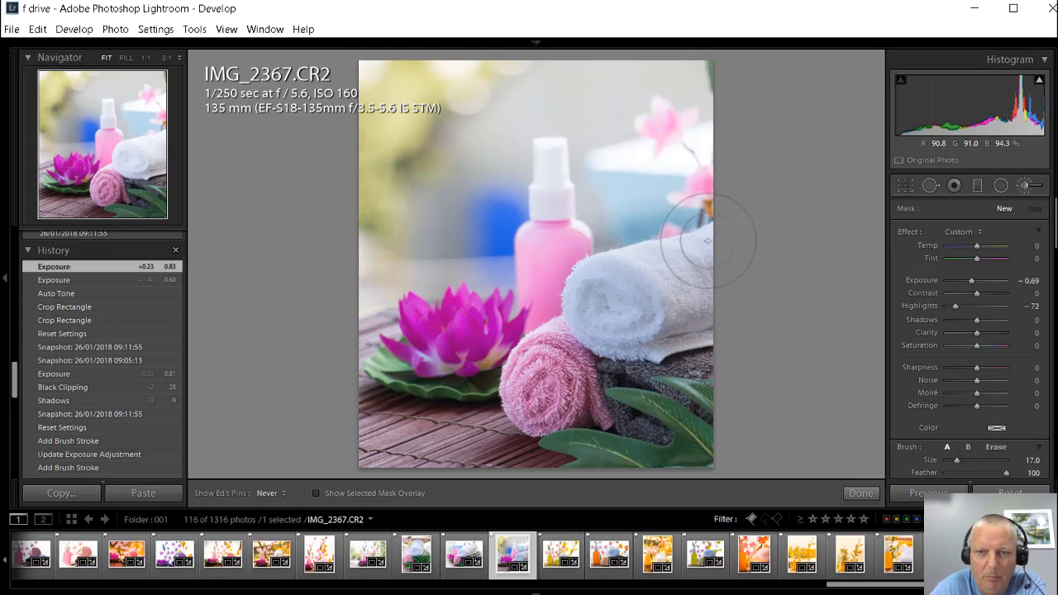
pyautogui.moveTo(709, 241); pyautogui.dragTo(594, 302)
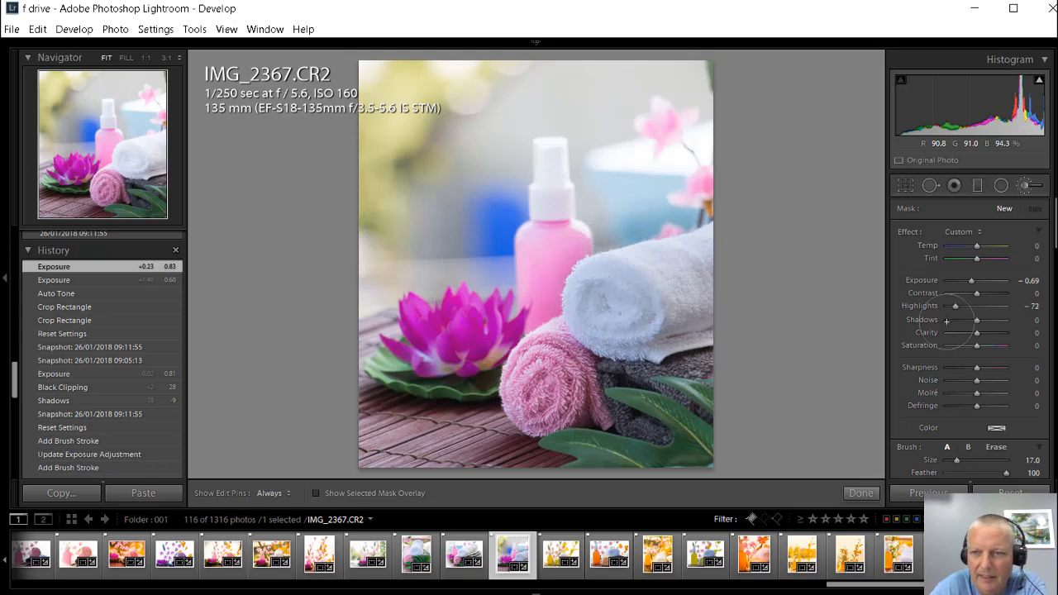
# Step: Set the white towel's brush adjustment to Highlights −100 and Exposure −0.23
pyautogui.doubleClick(971, 282)
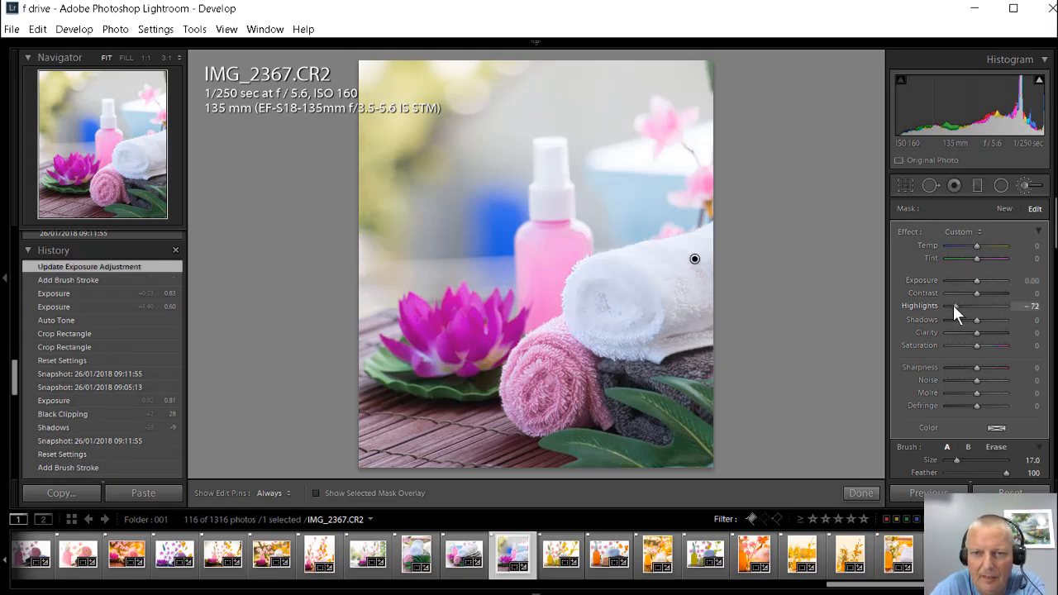
pyautogui.moveTo(954, 305)
pyautogui.mouseDown()
pyautogui.moveTo(935, 308)
pyautogui.moveTo(976, 304)
pyautogui.moveTo(937, 312)
pyautogui.mouseUp()
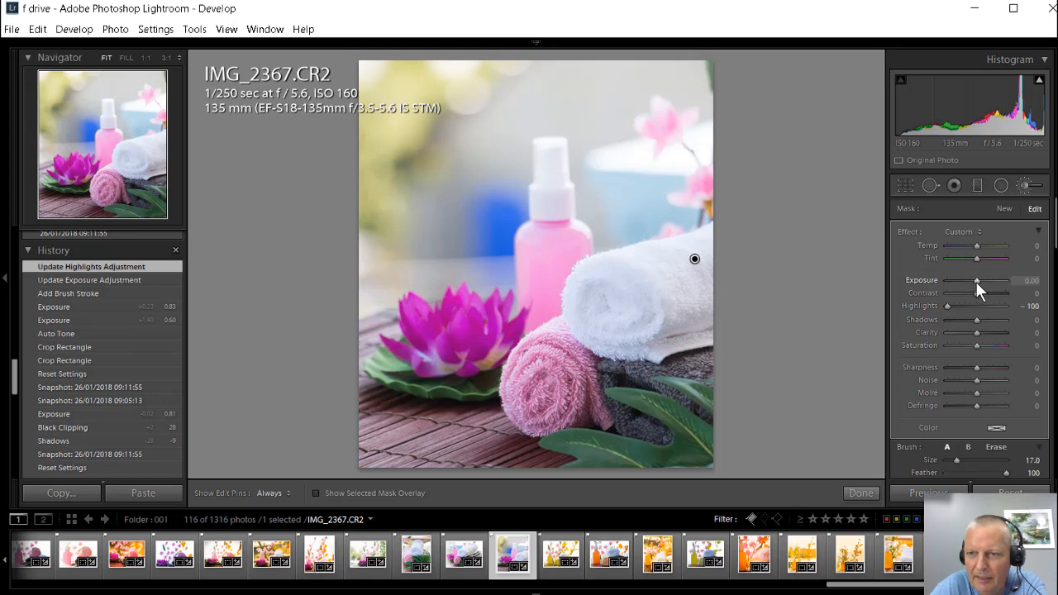
pyautogui.moveTo(976, 281); pyautogui.dragTo(974, 283)
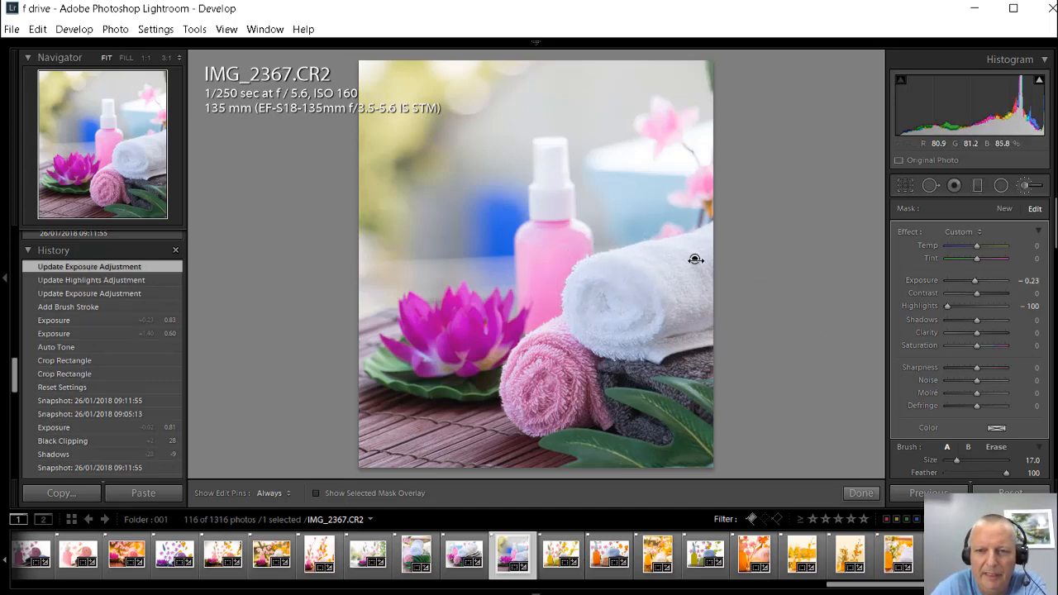
# Step: Try deleting the brush adjustment on the white towel, and undo the deletion
pyautogui.moveTo(696, 259)
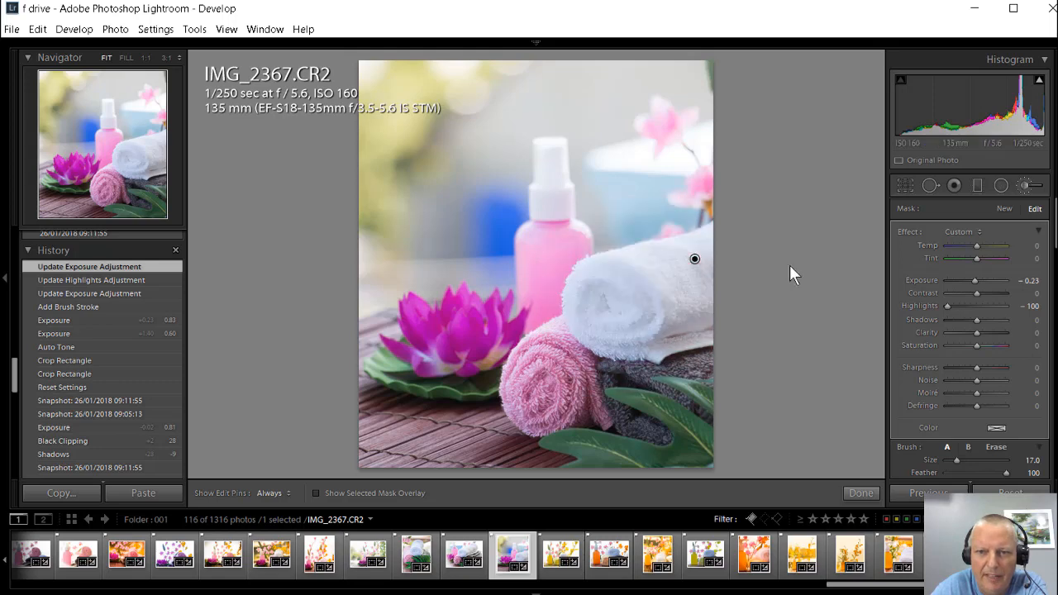
pyautogui.press('Delete')
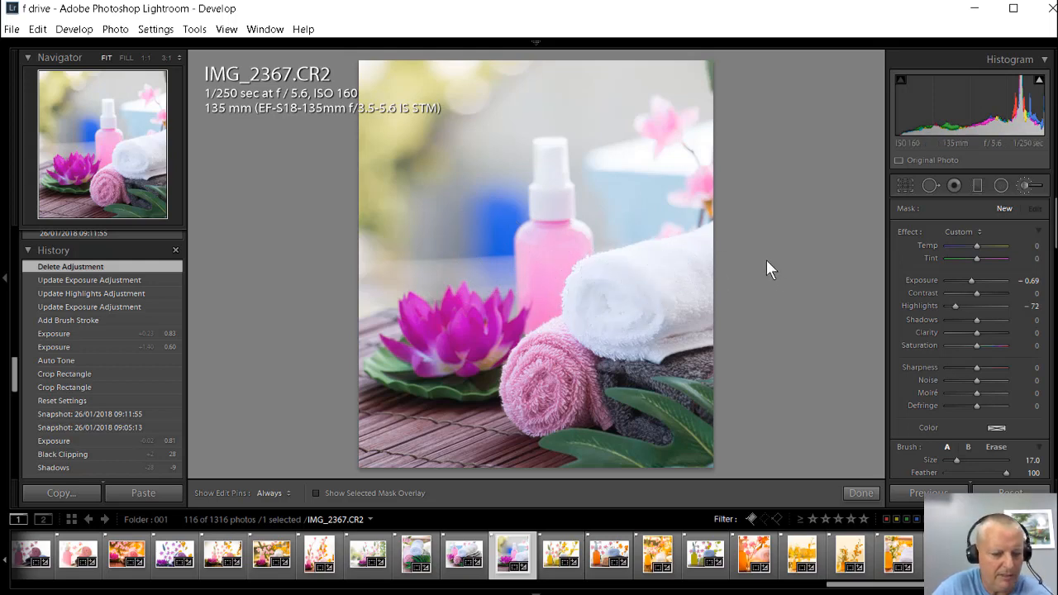
pyautogui.hotkey('ctrl', 'z')
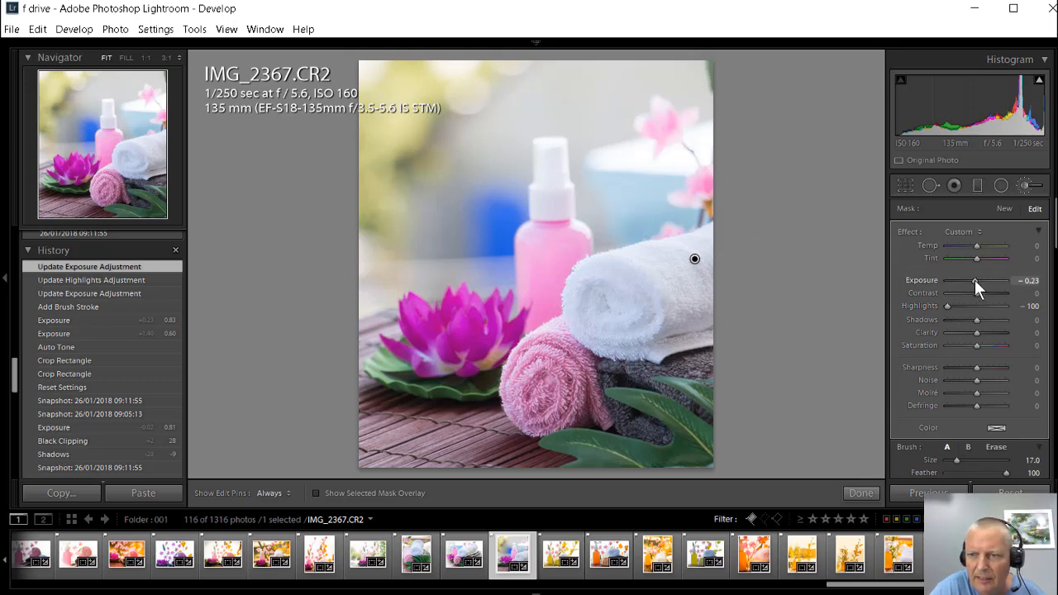
# Step: Set the Exposure of the towel's brush adjustment to −0.14 and close the Adjustment Brush
pyautogui.moveTo(975, 279); pyautogui.dragTo(976, 279)
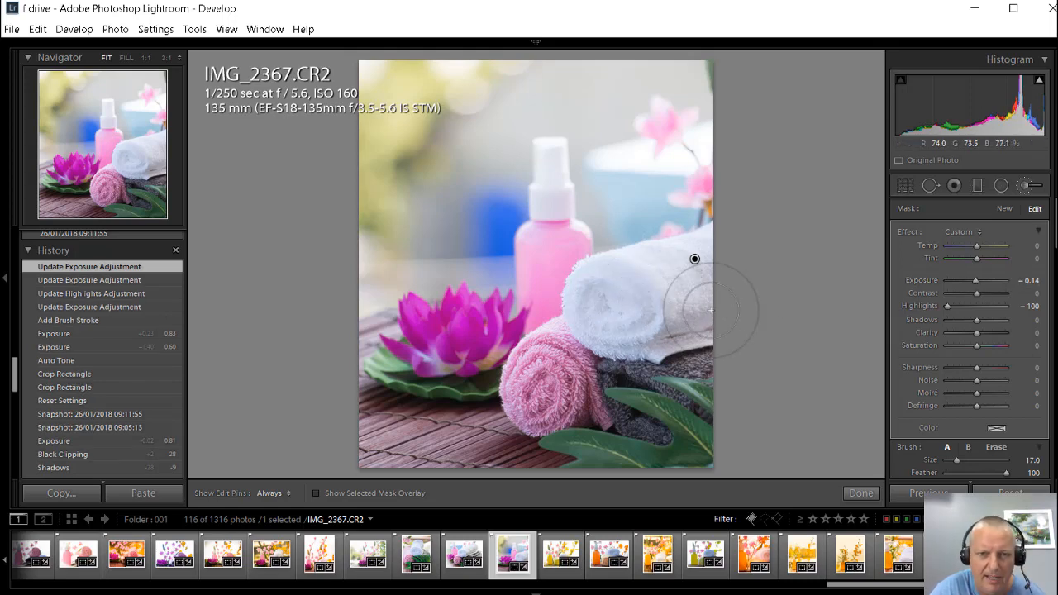
pyautogui.click(1025, 187)
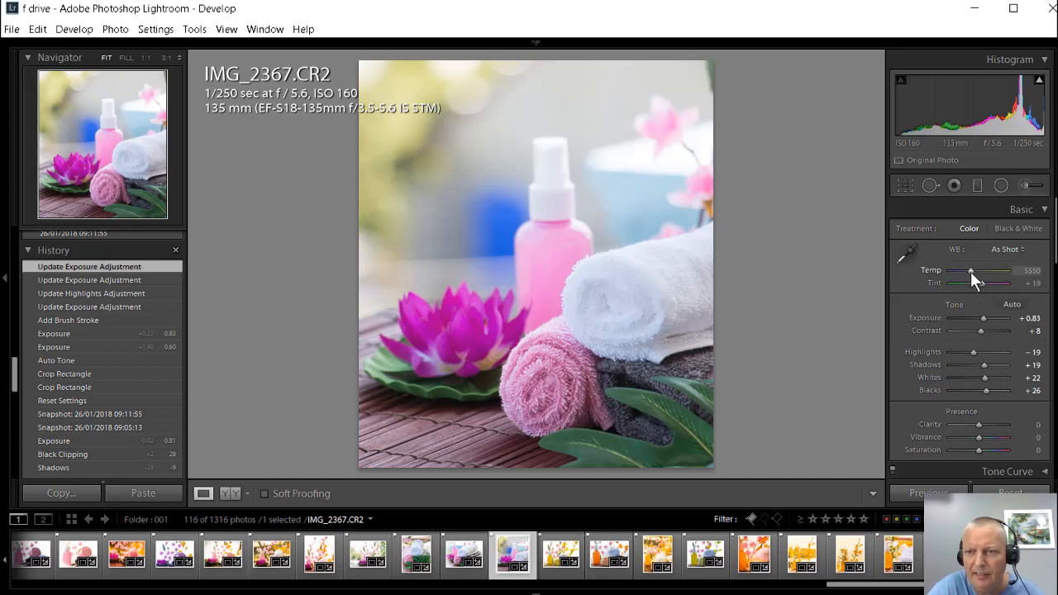
# Step: Try white balance temperatures of 3905 and 14536, and return the Temp to 5550
pyautogui.moveTo(969, 269); pyautogui.dragTo(962, 272)
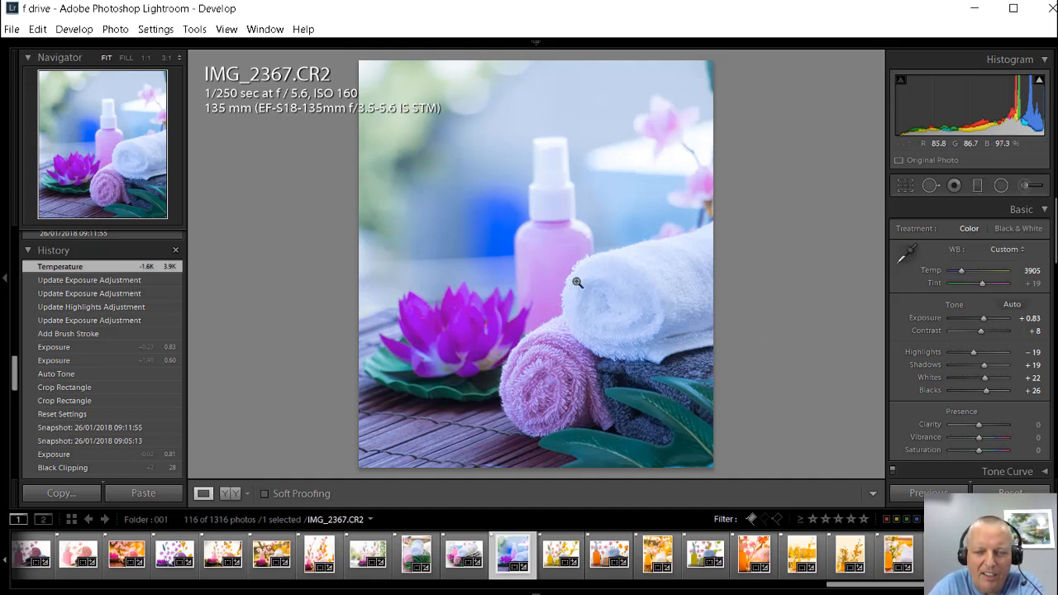
pyautogui.moveTo(962, 269); pyautogui.dragTo(980, 283)
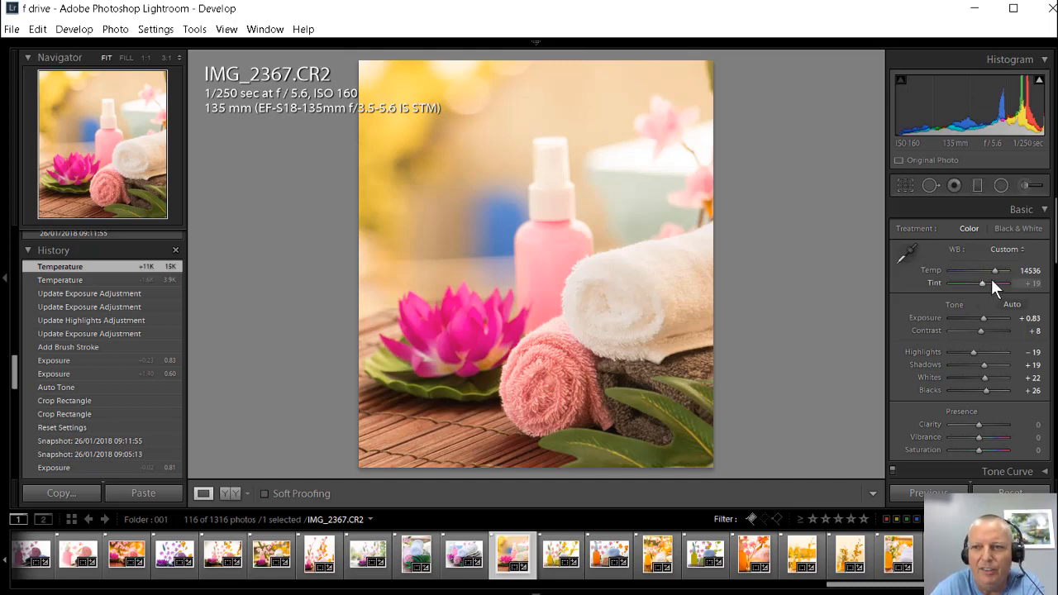
pyautogui.moveTo(993, 271); pyautogui.dragTo(967, 268)
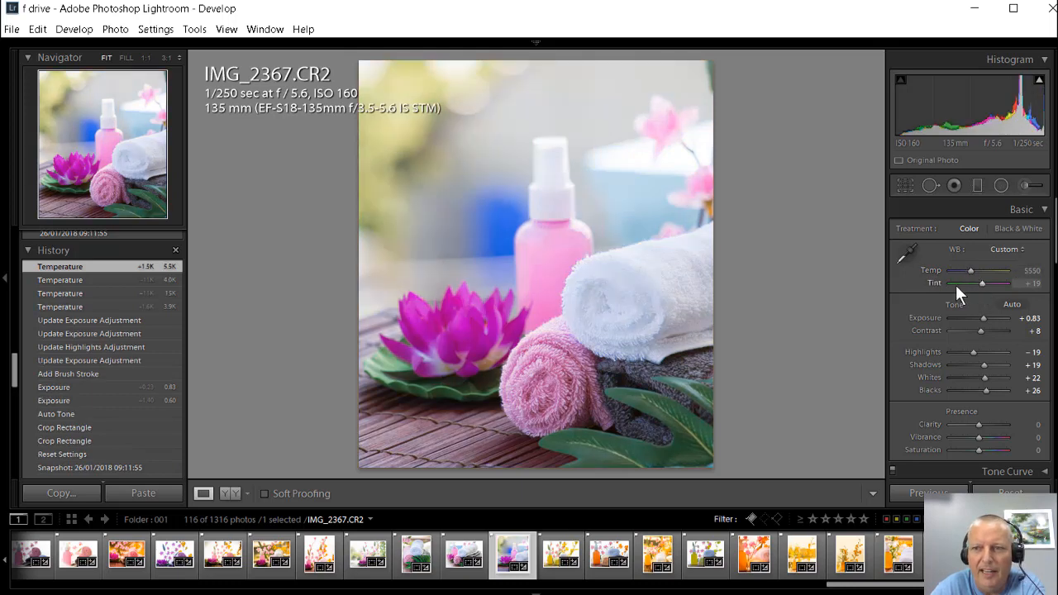
# Step: Shift the photo's white balance Tint towards magenta, to +71
pyautogui.moveTo(982, 283)
pyautogui.mouseDown()
pyautogui.moveTo(953, 285)
pyautogui.moveTo(998, 292)
pyautogui.moveTo(986, 292)
pyautogui.mouseUp()
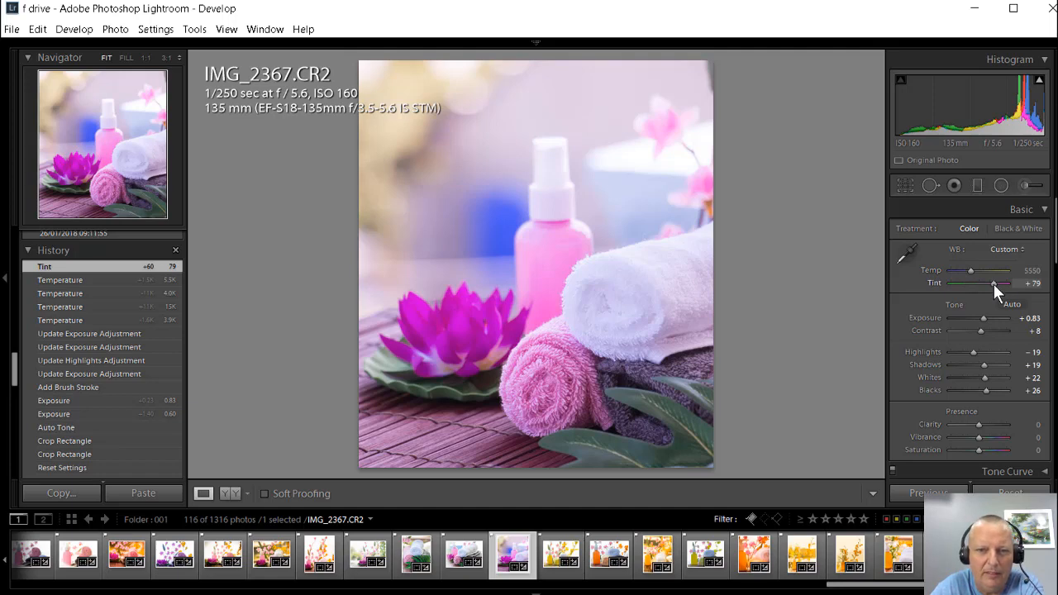
pyautogui.moveTo(994, 284); pyautogui.dragTo(992, 285)
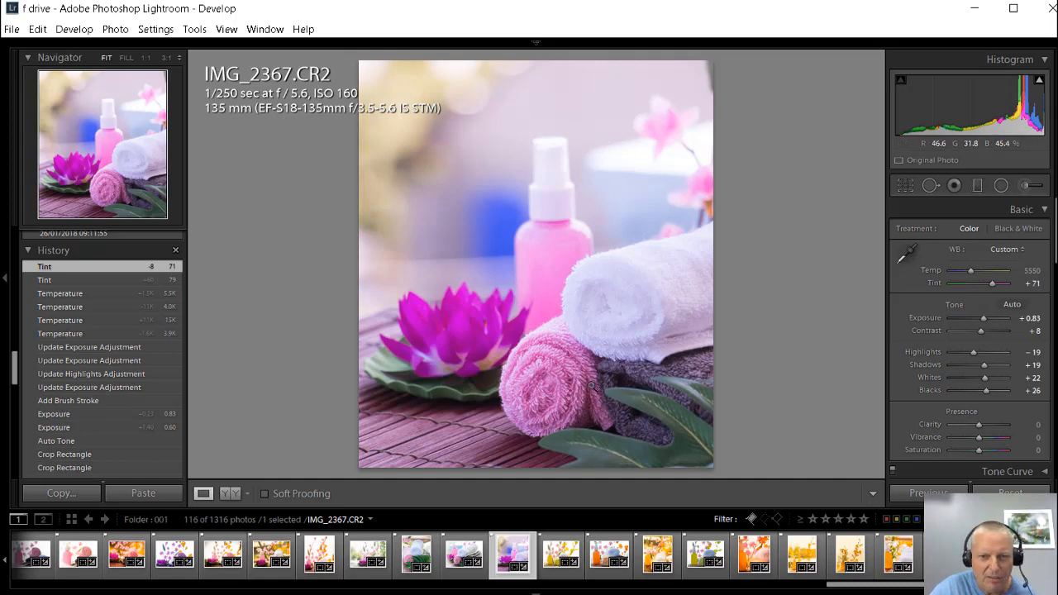
# Step: Save the current edits of the photo as a new snapshot under the suggested date-and-time name, 26/01/2018 09:41:22
pyautogui.scroll(4, 95, 314)
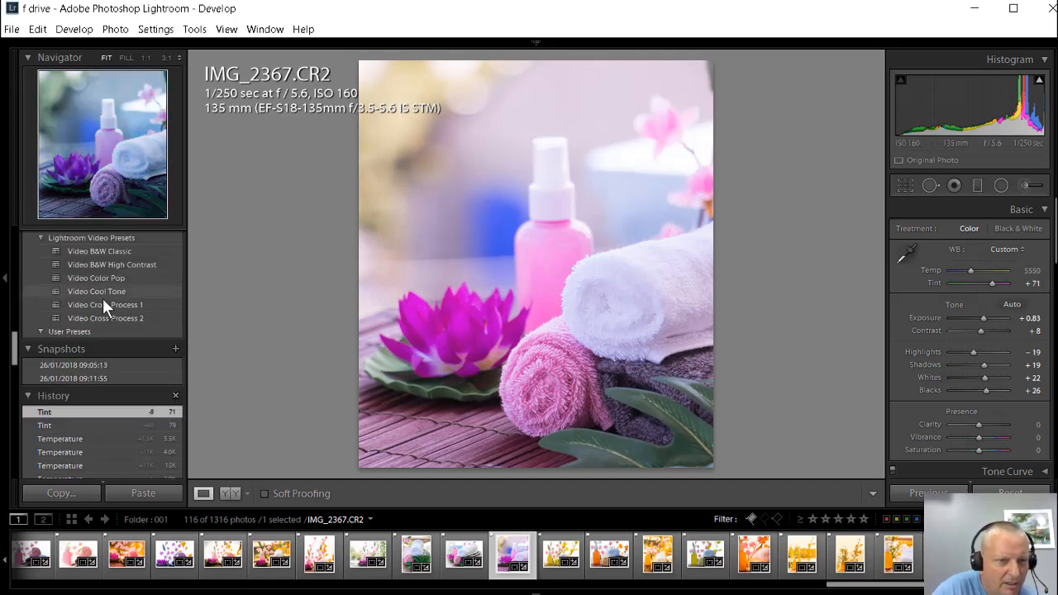
pyautogui.scroll(-2, 108, 322)
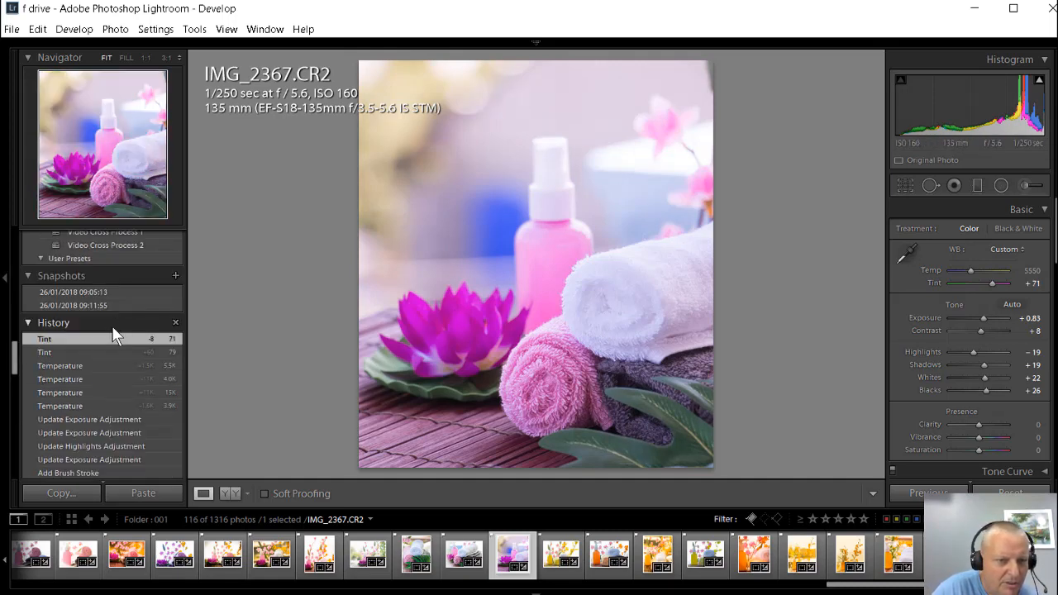
pyautogui.click(175, 274)
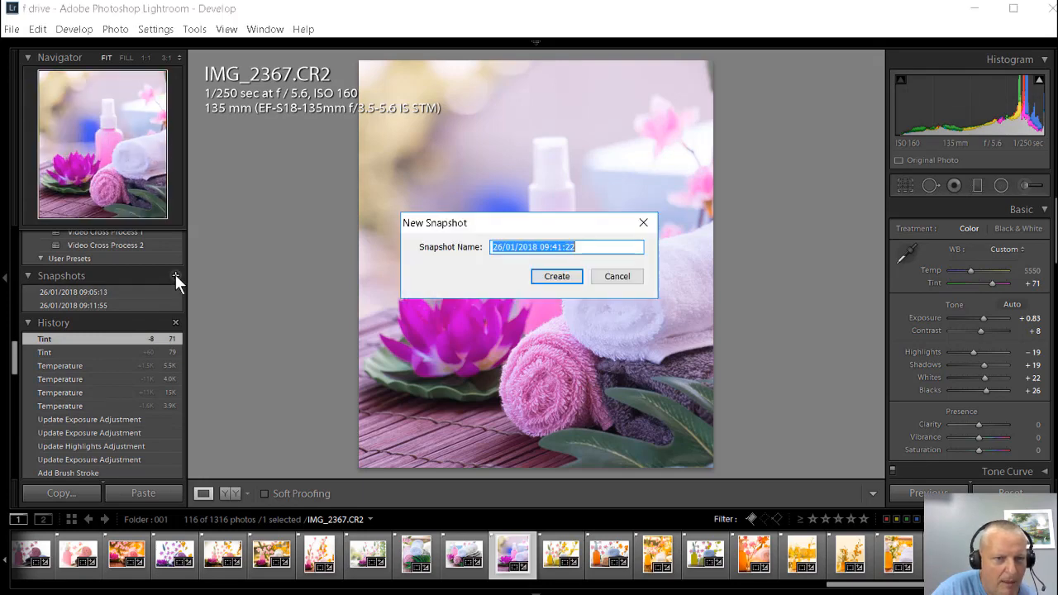
pyautogui.click(556, 277)
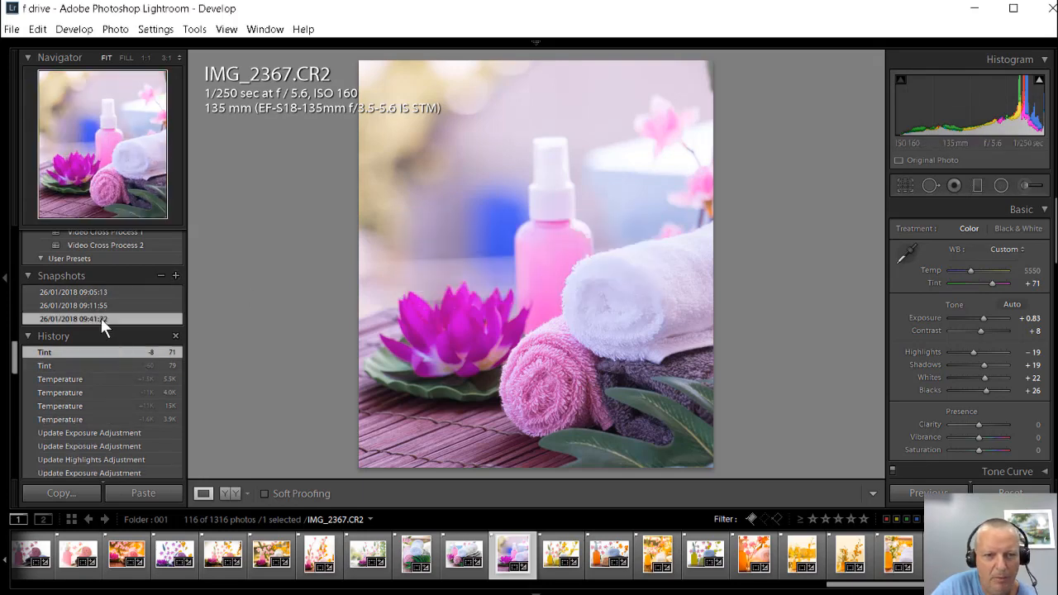
# Step: Reset all develop settings of the photo to compare with the original, and restore the 26/01/2018 09:41:22 snapshot
pyautogui.click(1010, 493)
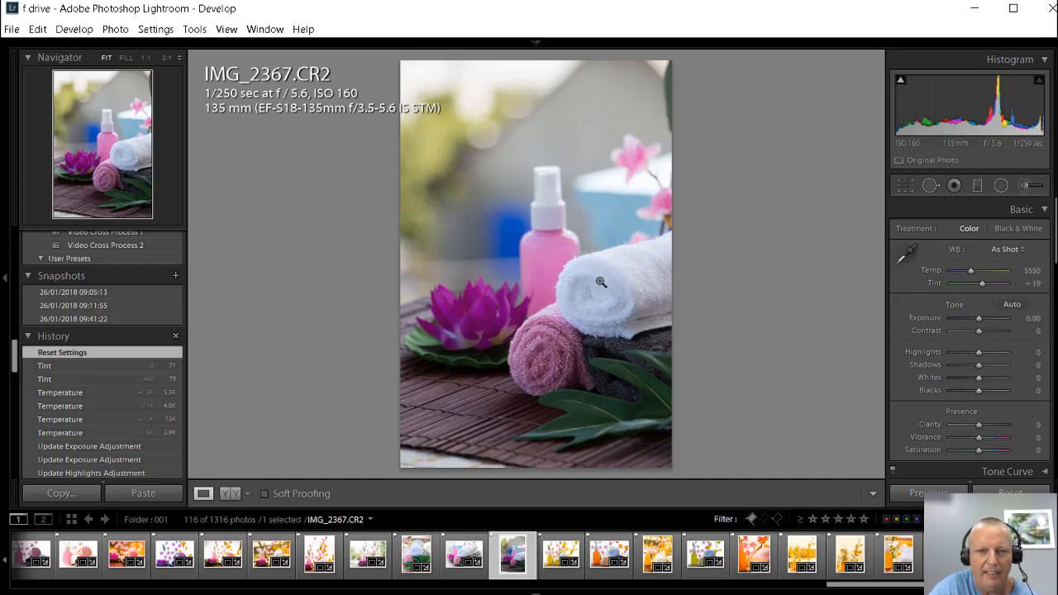
pyautogui.click(105, 318)
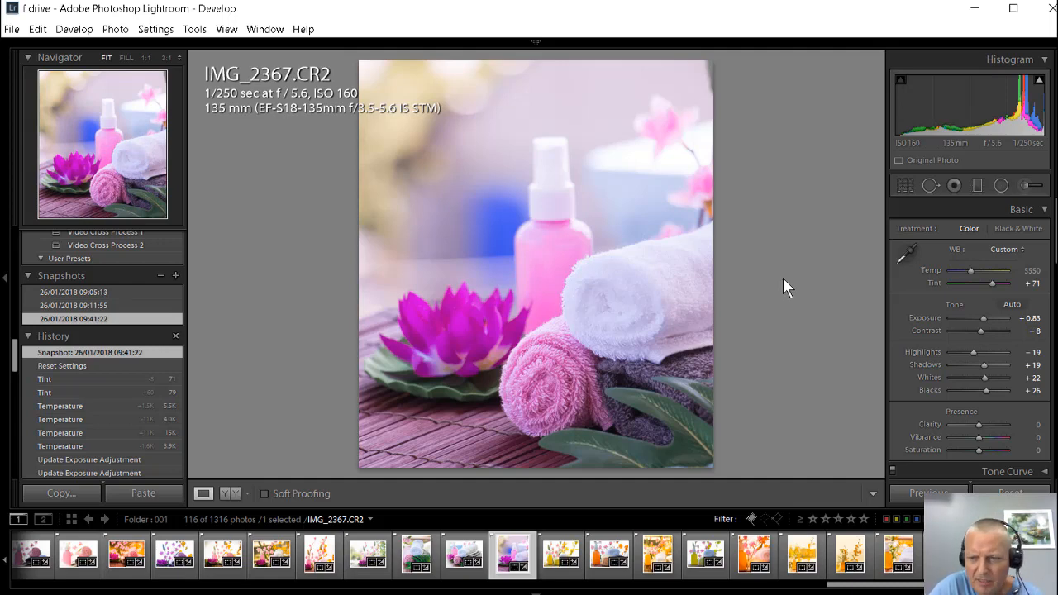
# Step: Set the photo's Clarity to +12, Vibrance to +19 and Saturation to +21
pyautogui.scroll(-2, 992, 380)
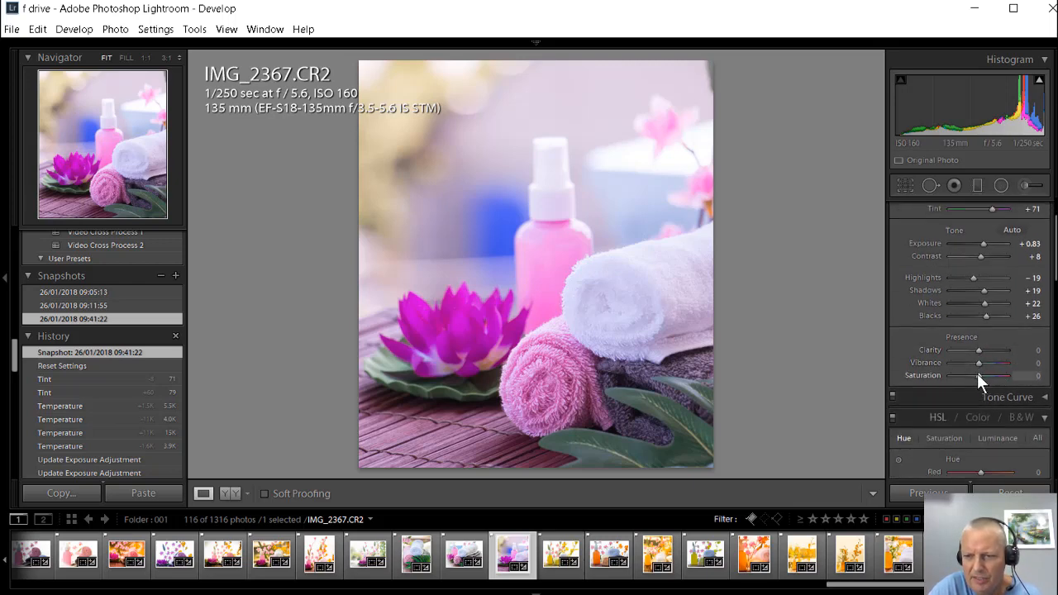
pyautogui.scroll(-1, 976, 374)
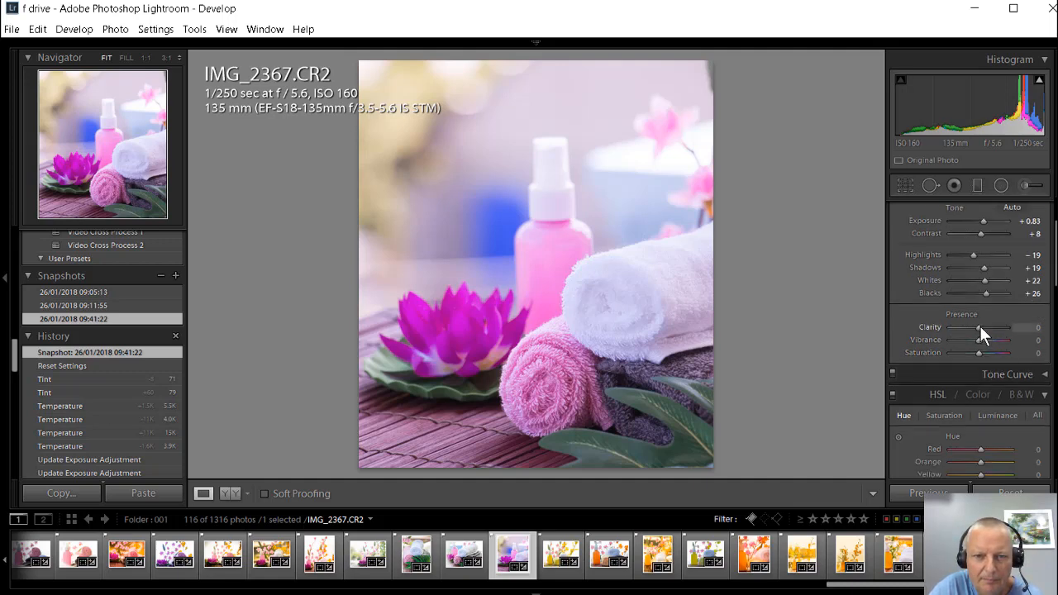
pyautogui.moveTo(980, 326); pyautogui.dragTo(978, 327)
pyautogui.moveTo(981, 328); pyautogui.dragTo(982, 332)
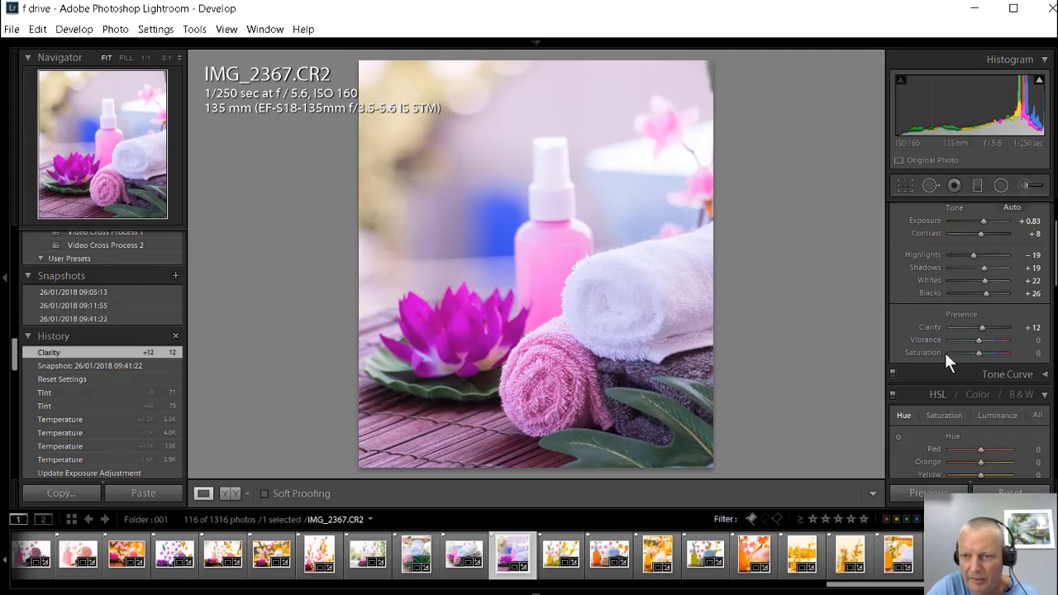
pyautogui.moveTo(978, 341)
pyautogui.mouseDown()
pyautogui.moveTo(995, 343)
pyautogui.moveTo(973, 346)
pyautogui.moveTo(994, 353)
pyautogui.moveTo(985, 352)
pyautogui.mouseUp()
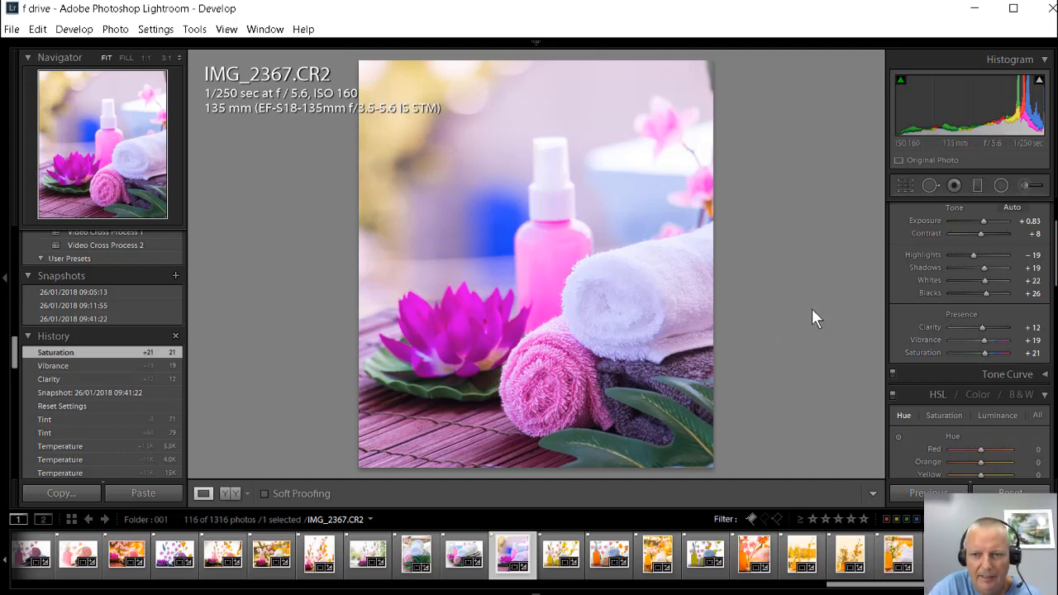
# Step: Enable the lens profile corrections and the removal of chromatic aberration for the photo
pyautogui.scroll(-15, 970, 343)
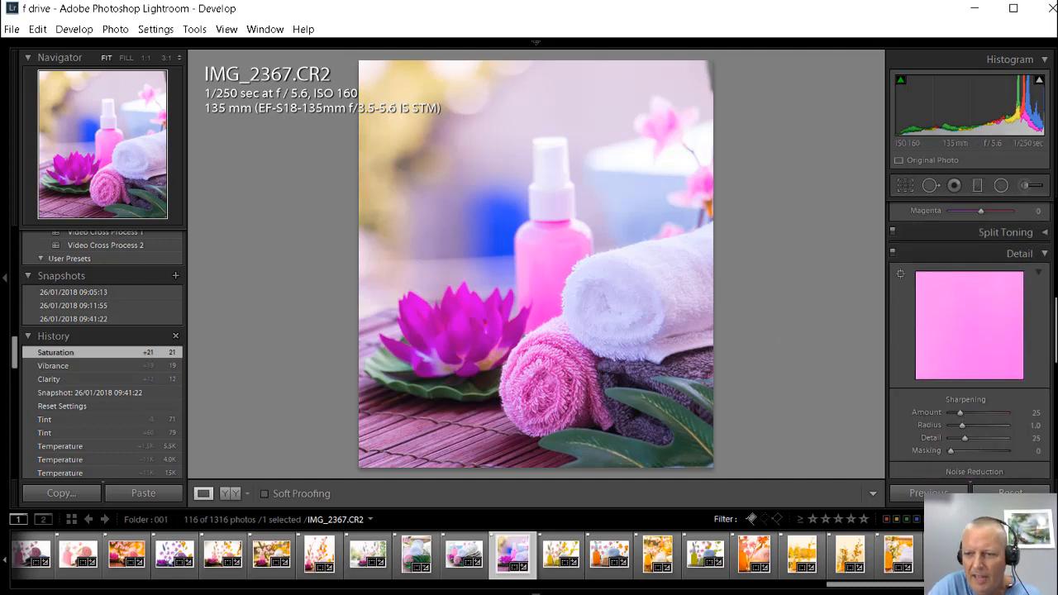
pyautogui.scroll(-2, 970, 342)
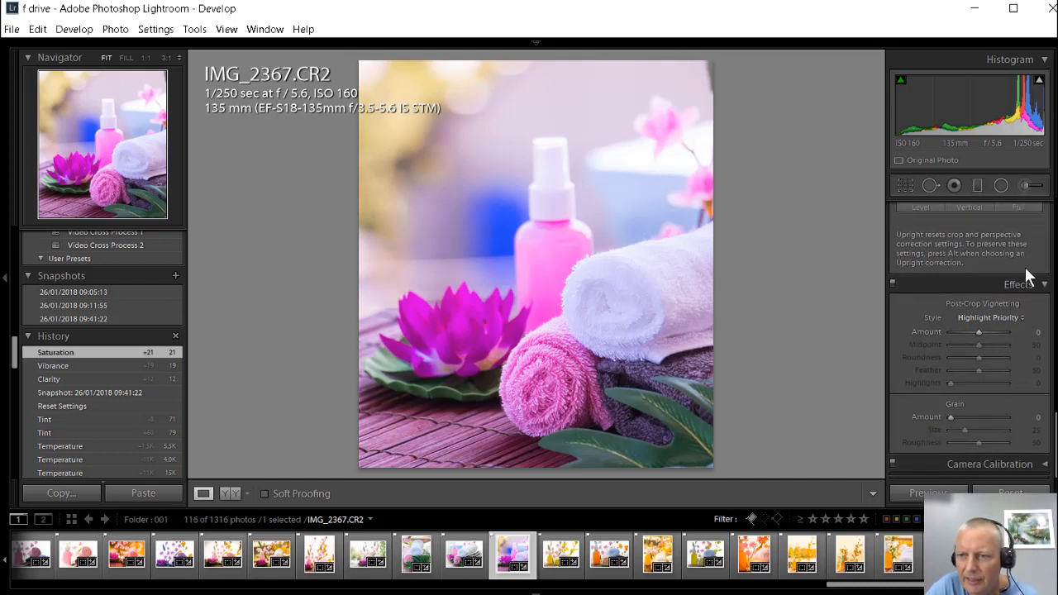
pyautogui.scroll(5, 992, 395)
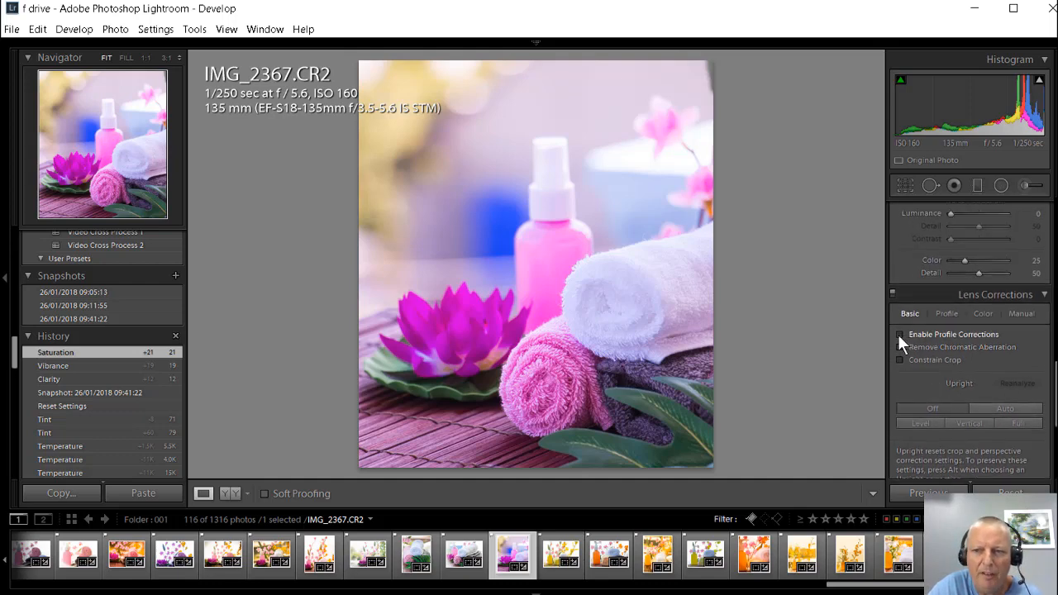
pyautogui.click(900, 334)
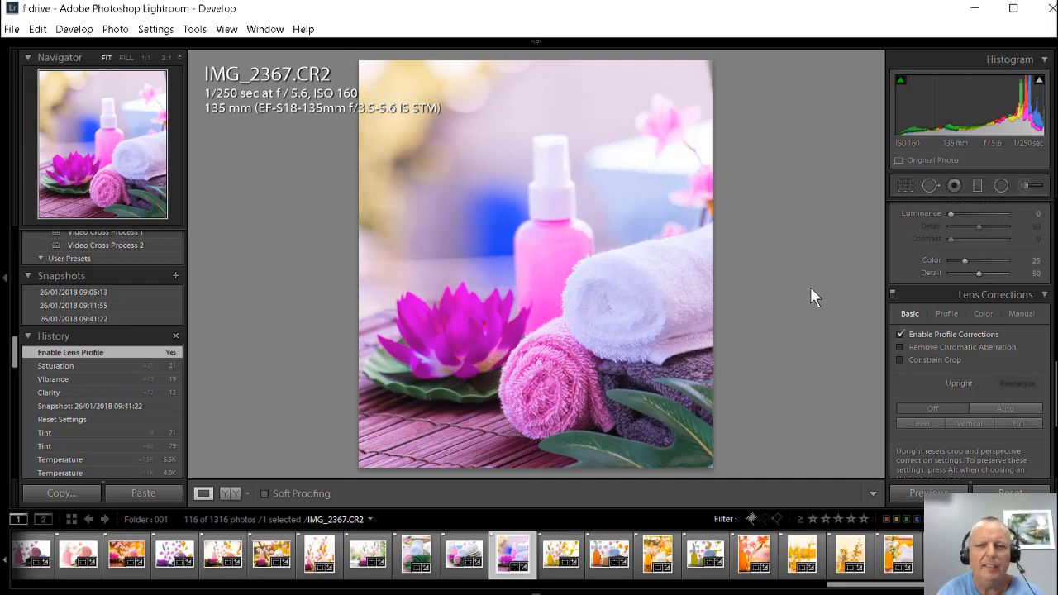
pyautogui.click(902, 347)
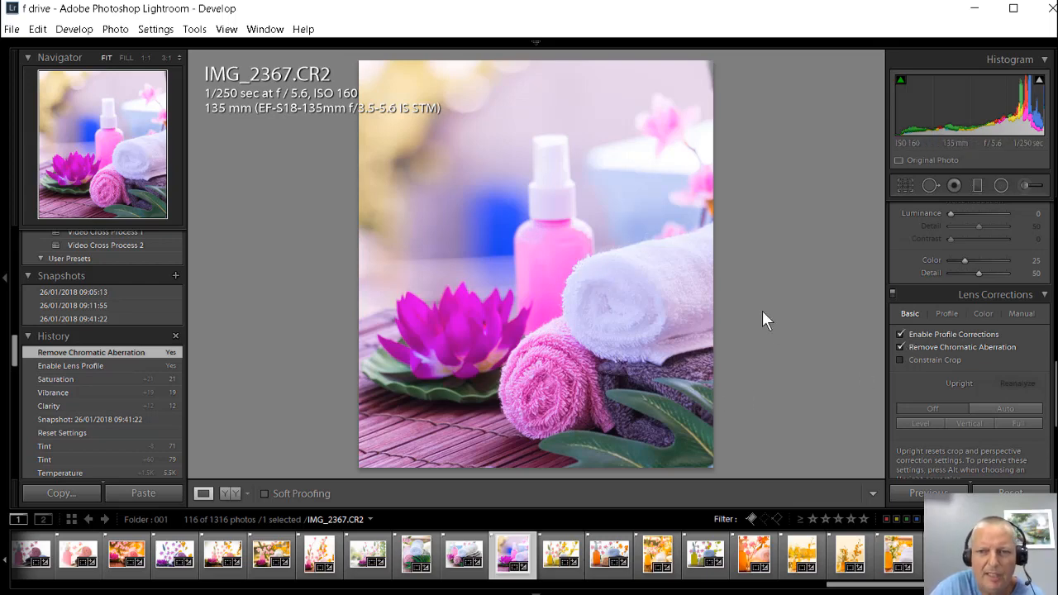
# Step: Smooth the photo's noise by setting the Luminance noise reduction to 23
pyautogui.scroll(15, 993, 391)
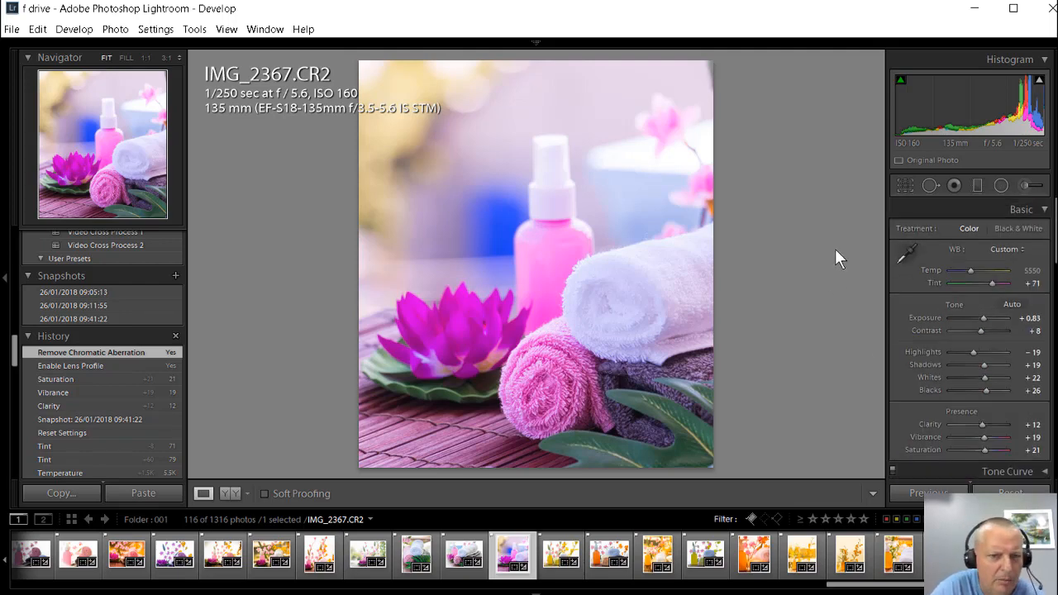
pyautogui.click(511, 268)
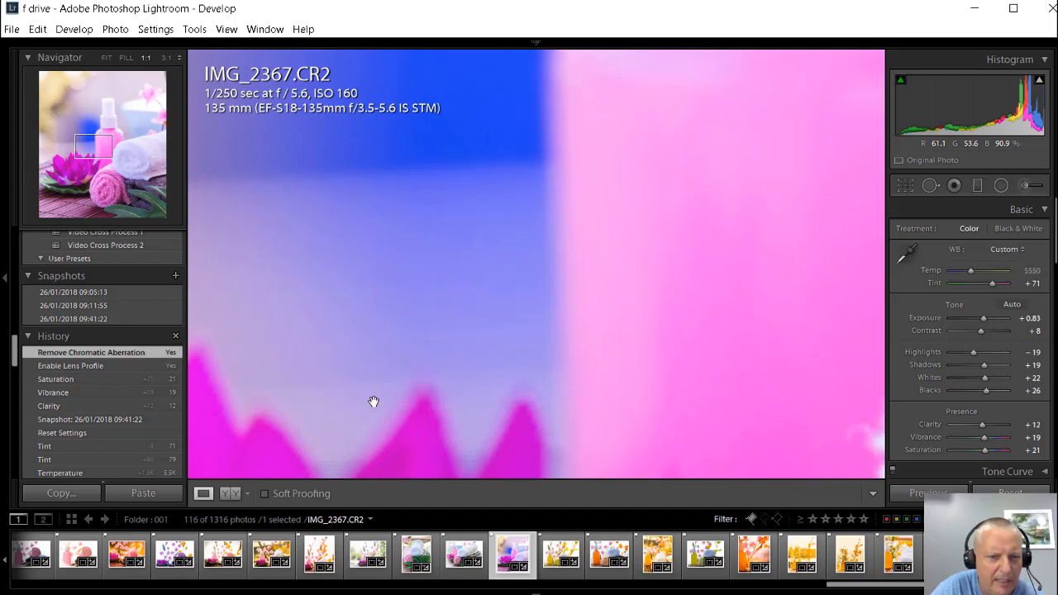
pyautogui.moveTo(523, 425); pyautogui.dragTo(560, 177)
pyautogui.moveTo(507, 364); pyautogui.dragTo(621, 207)
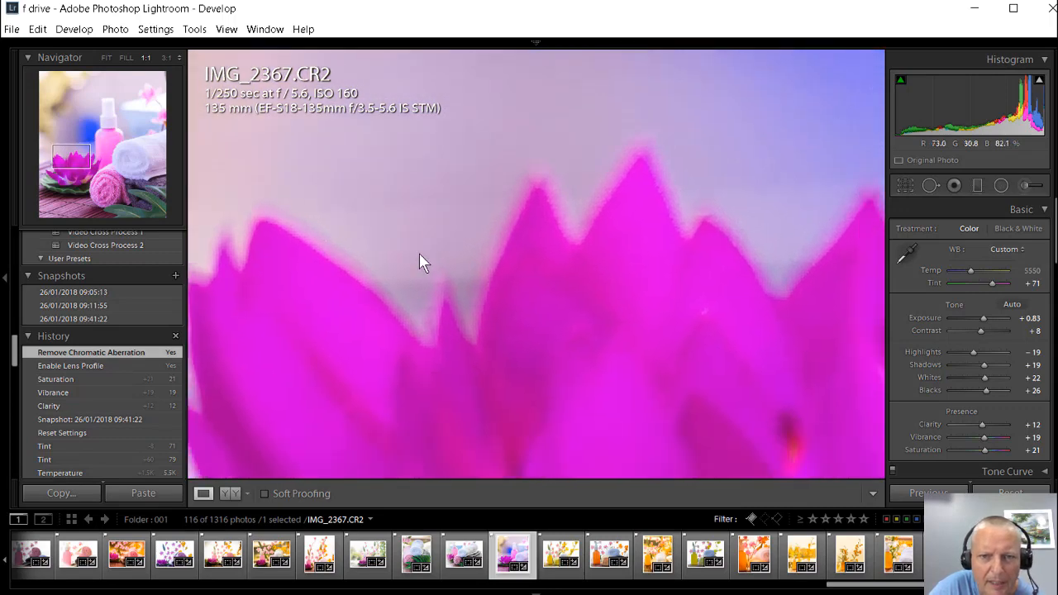
pyautogui.moveTo(597, 307); pyautogui.dragTo(532, 178)
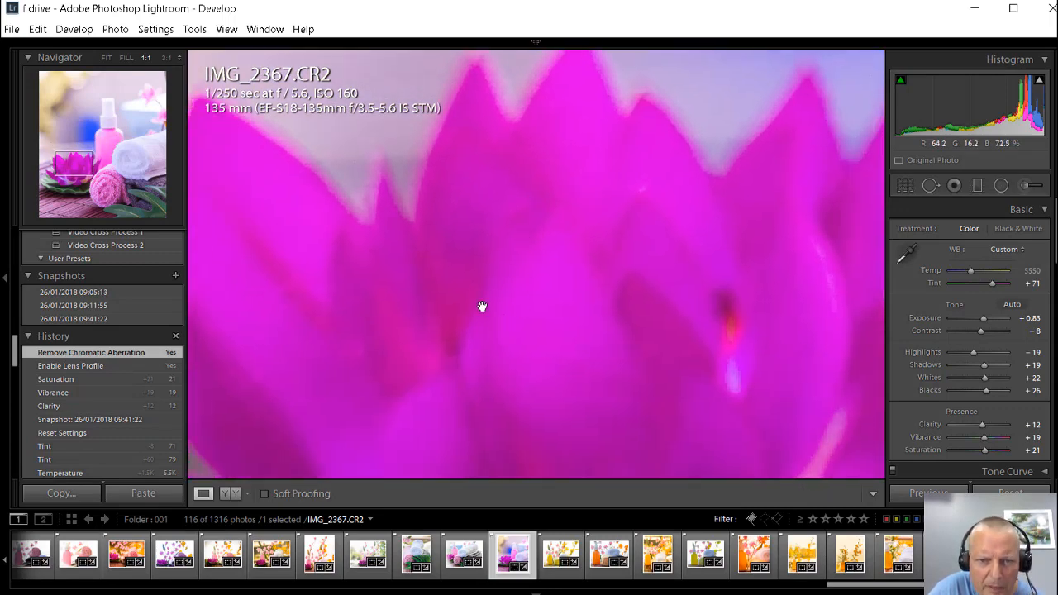
pyautogui.moveTo(482, 307); pyautogui.dragTo(480, 218)
pyautogui.moveTo(568, 325); pyautogui.dragTo(525, 283)
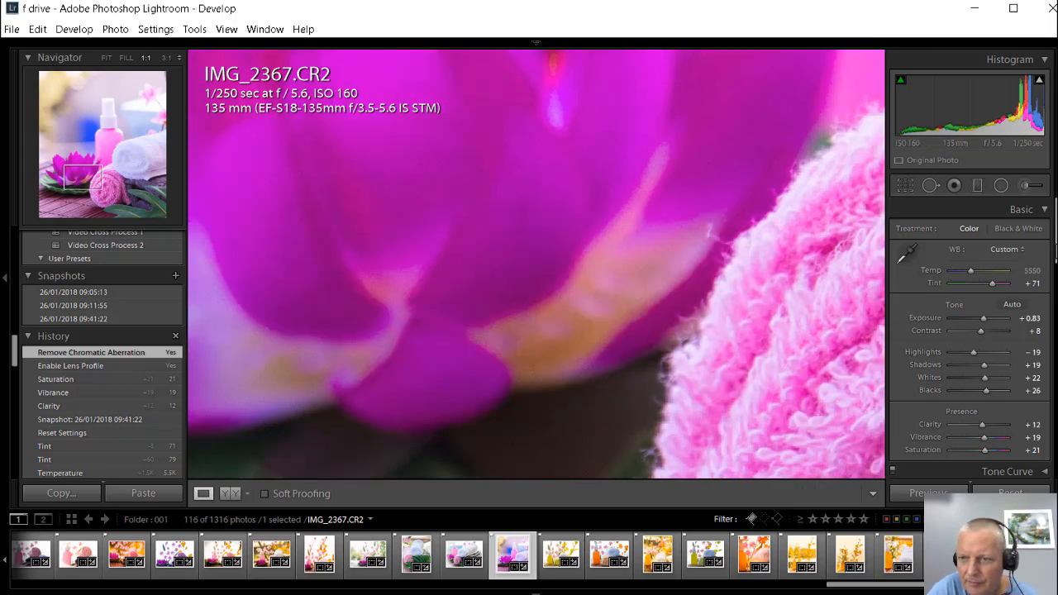
pyautogui.moveTo(1056, 249); pyautogui.dragTo(1054, 423)
pyautogui.scroll(4, 1054, 423)
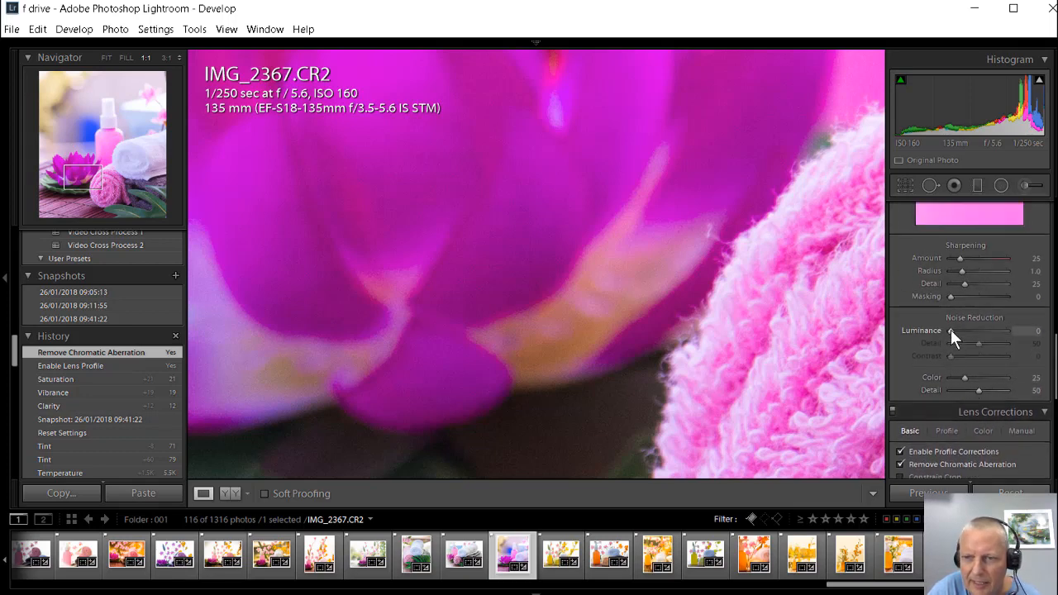
pyautogui.moveTo(951, 330); pyautogui.dragTo(963, 332)
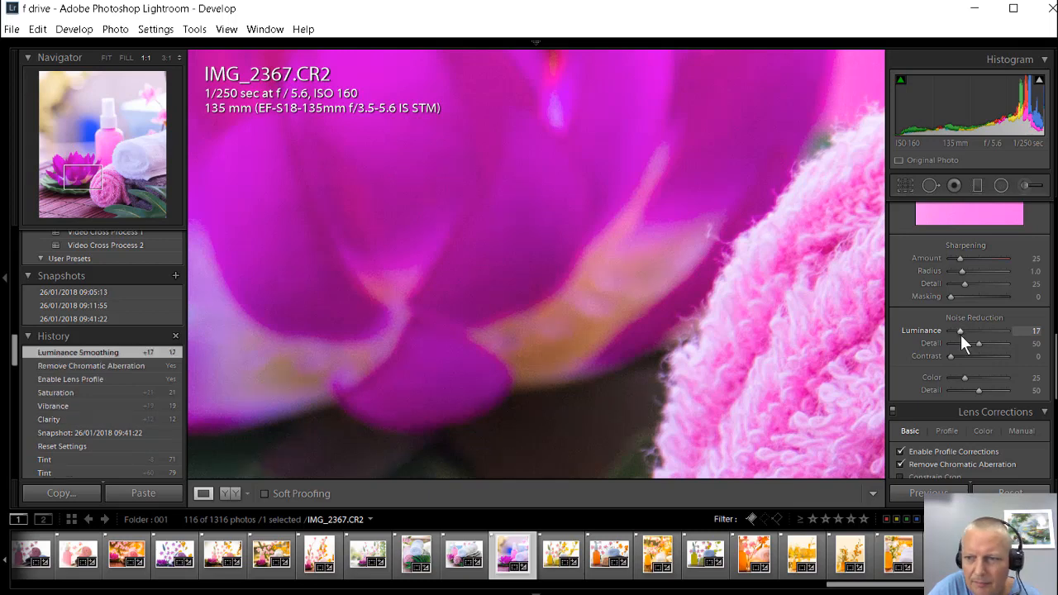
pyautogui.moveTo(962, 330); pyautogui.dragTo(964, 331)
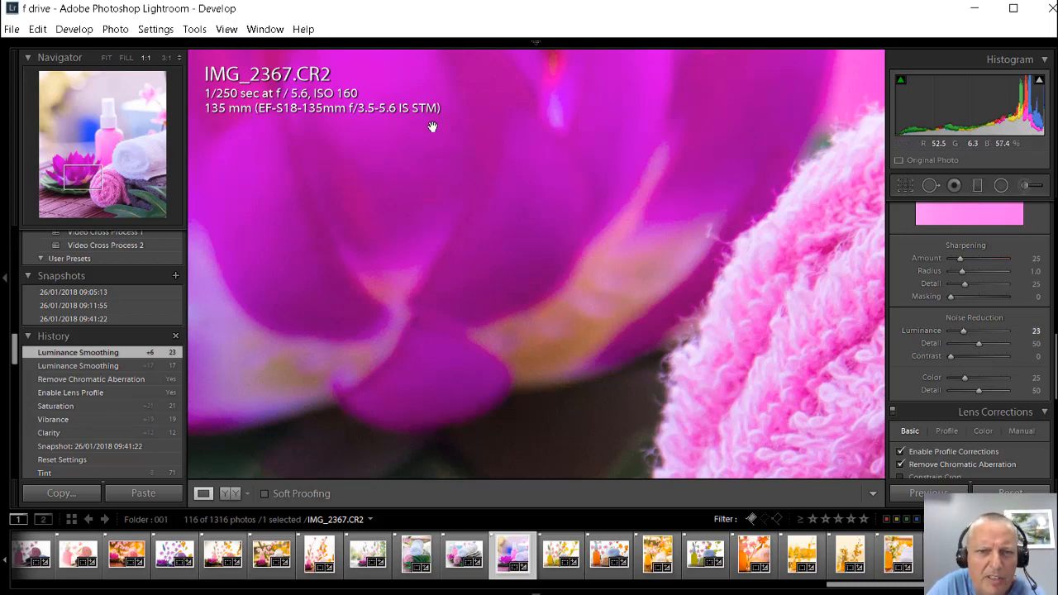
# Step: Examine the pink towel, bamboo mat and green leaf at 1:1 for remaining noise and sharpness, ending with the whole photo
pyautogui.moveTo(819, 319); pyautogui.dragTo(571, 288)
pyautogui.moveTo(577, 175); pyautogui.dragTo(579, 169)
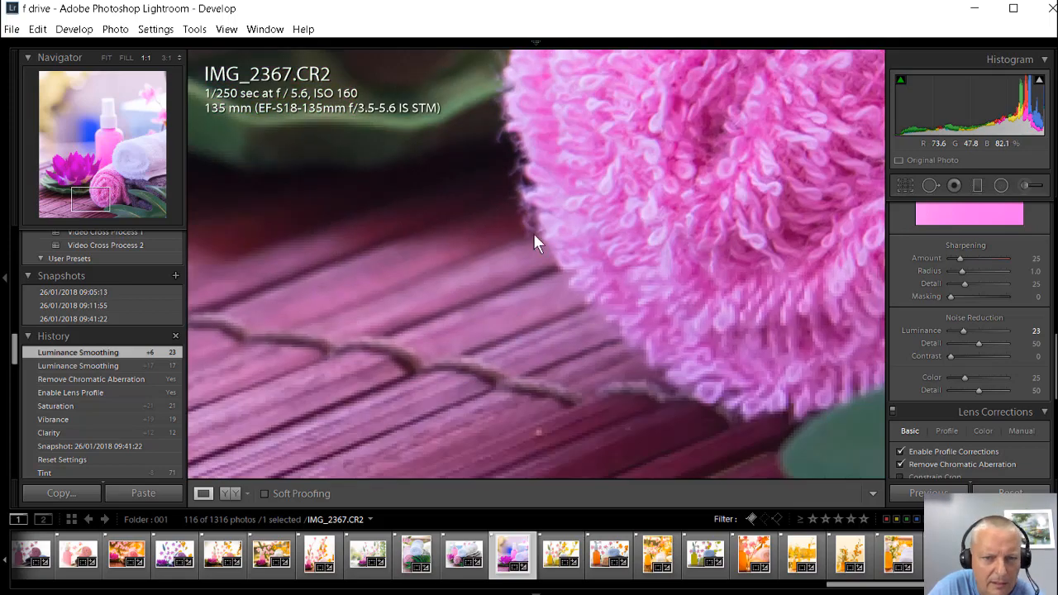
pyautogui.moveTo(535, 240); pyautogui.dragTo(570, 126)
pyautogui.moveTo(488, 124); pyautogui.dragTo(516, 294)
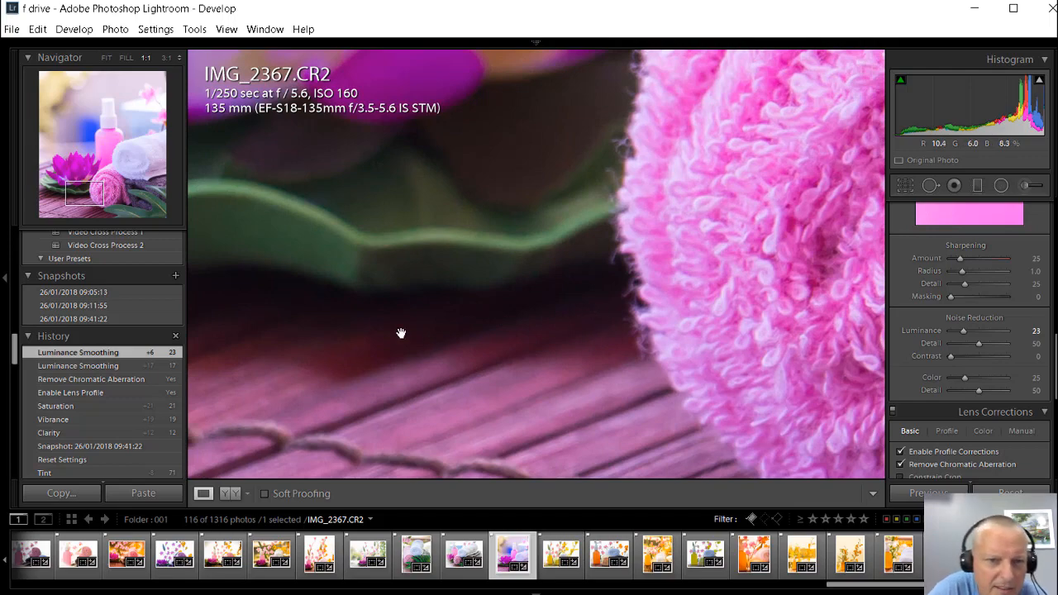
pyautogui.moveTo(406, 360); pyautogui.dragTo(380, 186)
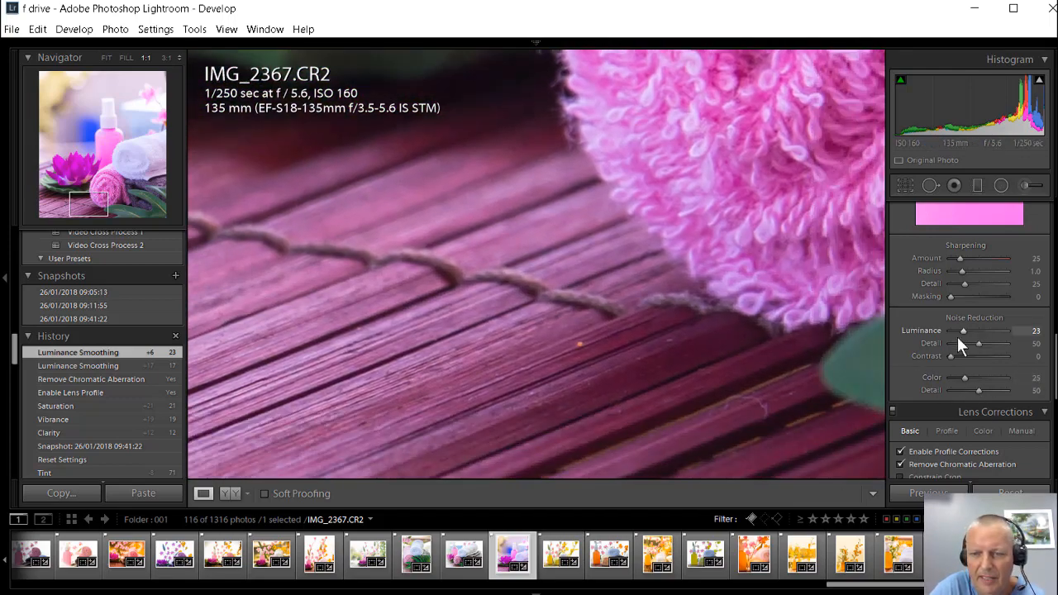
pyautogui.moveTo(664, 338); pyautogui.dragTo(552, 229)
pyautogui.moveTo(831, 468); pyautogui.dragTo(459, 461)
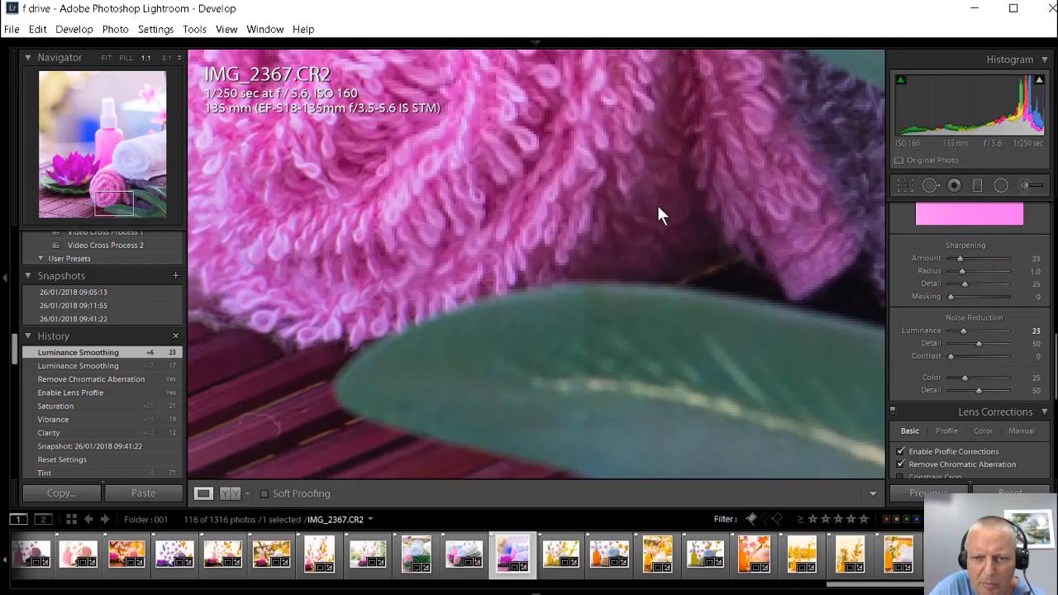
pyautogui.moveTo(657, 205); pyautogui.dragTo(670, 352)
pyautogui.moveTo(640, 189); pyautogui.dragTo(572, 321)
pyautogui.moveTo(594, 145); pyautogui.dragTo(630, 283)
pyautogui.click(633, 285)
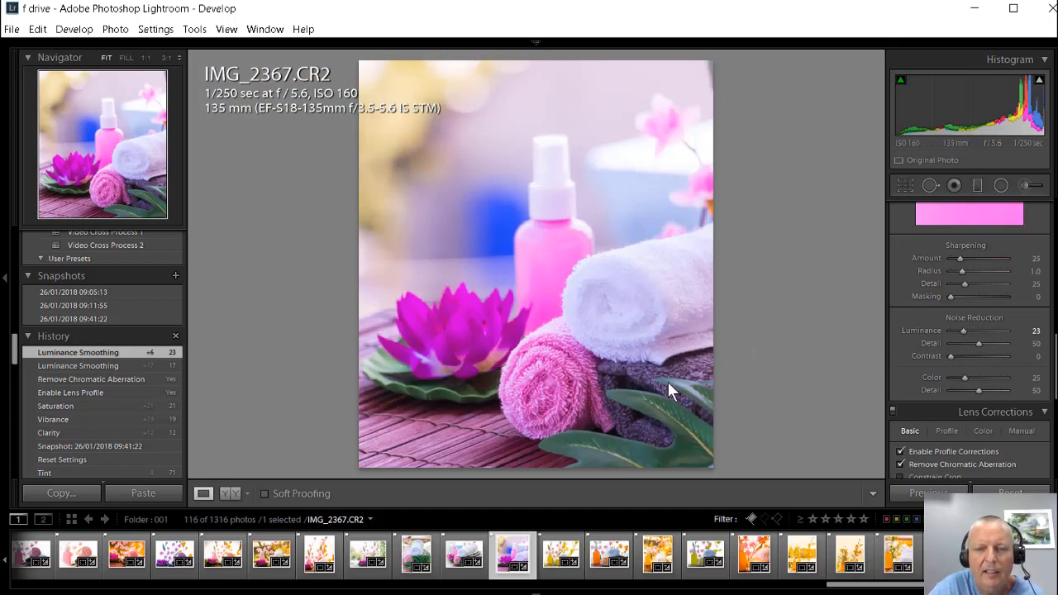
pyautogui.click(586, 360)
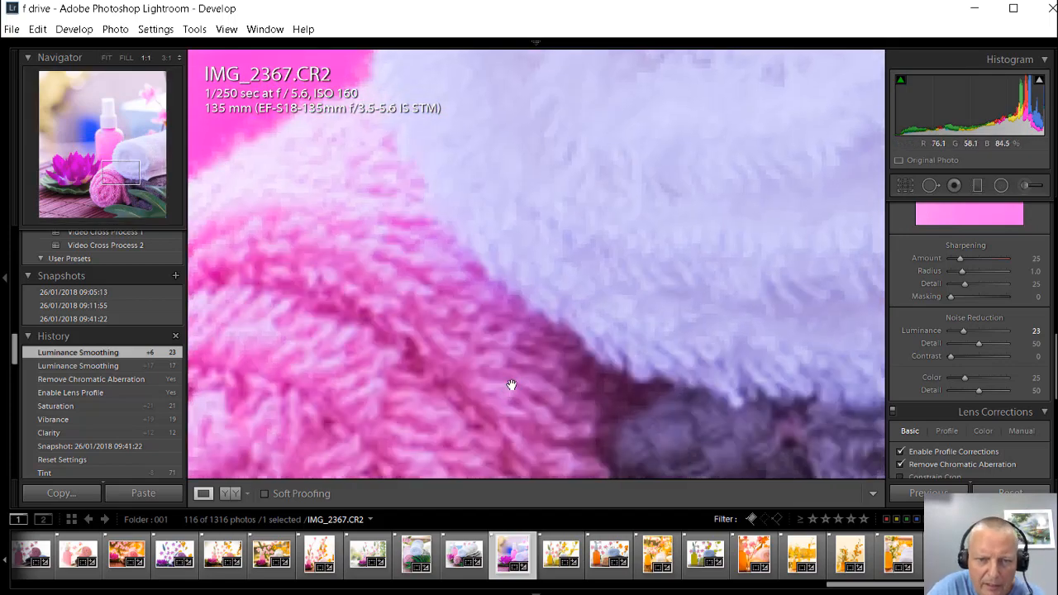
pyautogui.moveTo(510, 385); pyautogui.dragTo(584, 290)
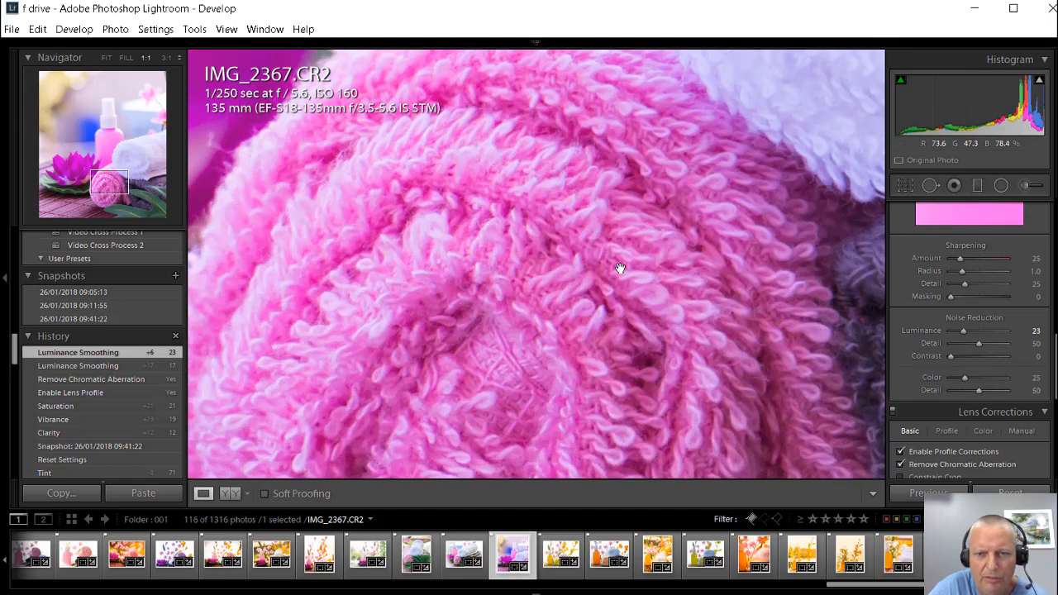
pyautogui.click(491, 188)
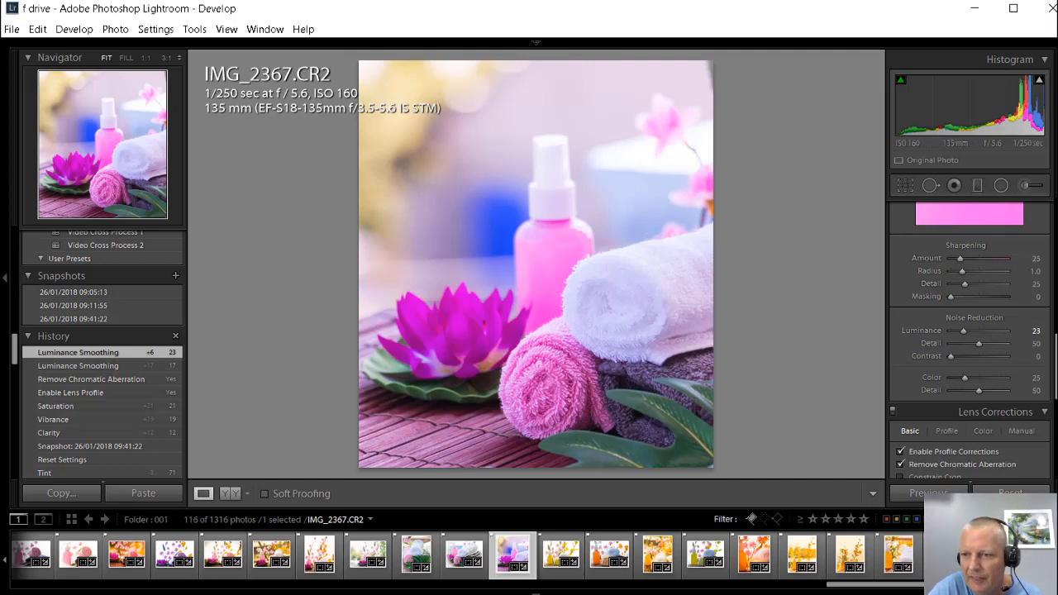
# Step: Warm the white balance Temp to 5810 and leave the Exposure at +0.83
pyautogui.moveTo(1054, 378); pyautogui.dragTo(1053, 308)
pyautogui.scroll(10, 1016, 282)
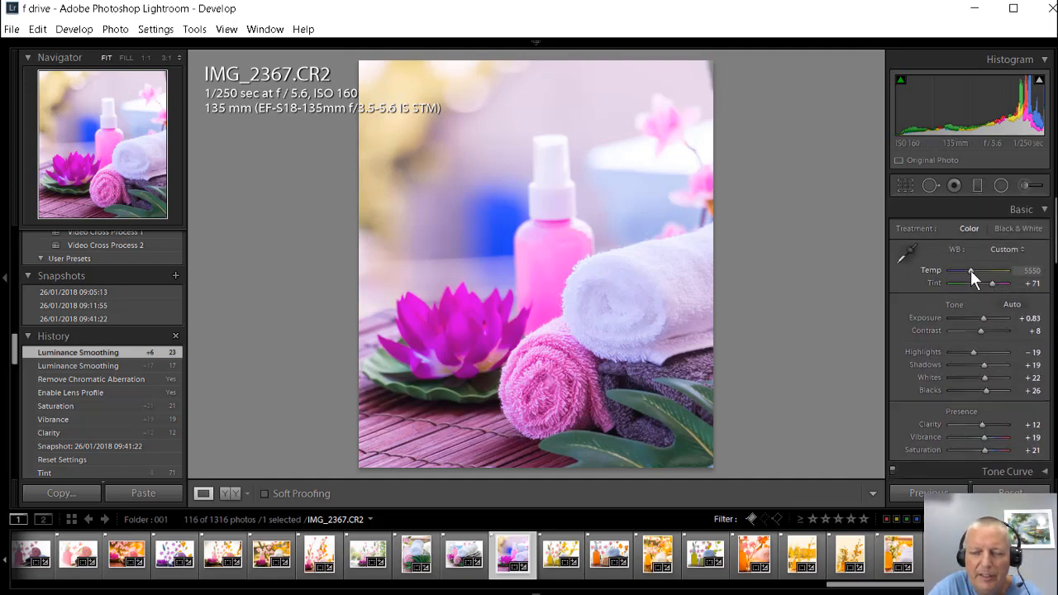
pyautogui.moveTo(969, 270)
pyautogui.mouseDown()
pyautogui.moveTo(959, 270)
pyautogui.moveTo(972, 273)
pyautogui.mouseUp()
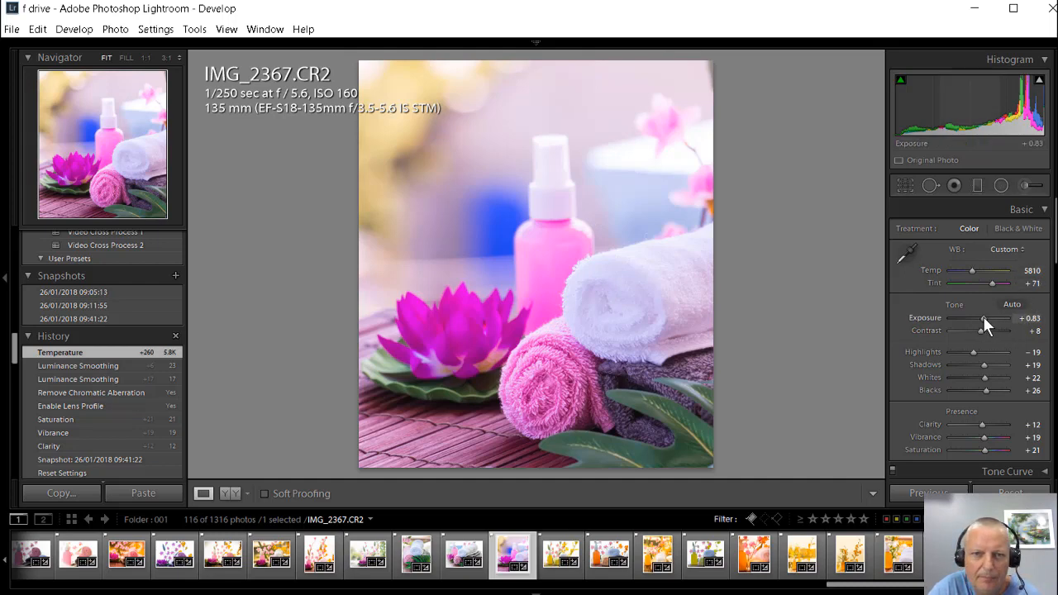
pyautogui.moveTo(984, 316); pyautogui.dragTo(983, 316)
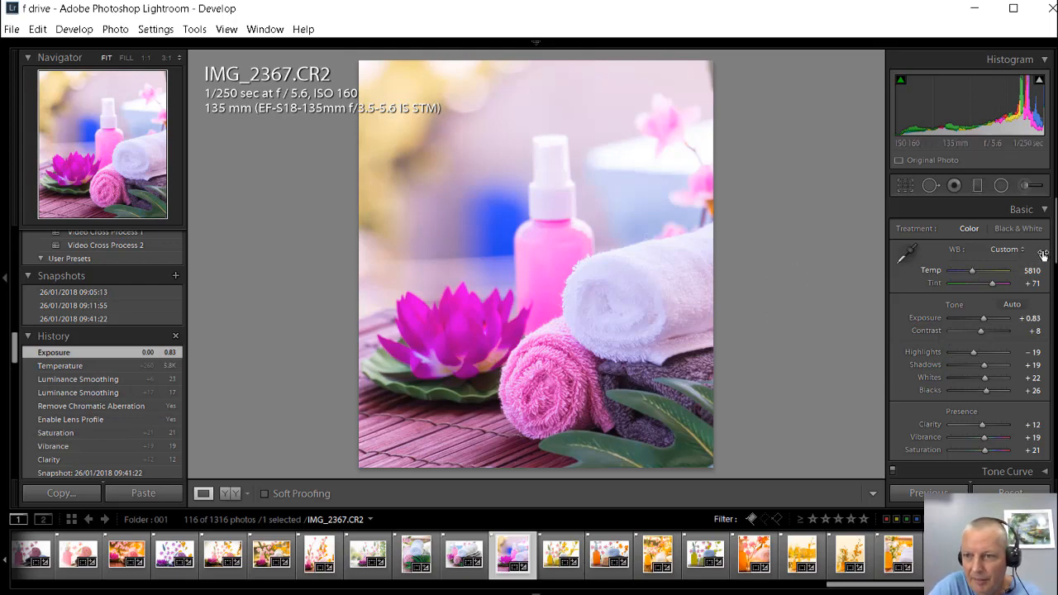
# Step: Darken the photo's edges by setting the Post-Crop Vignetting Amount to -24 with the Highlight Priority style
pyautogui.scroll(-5, 969, 331)
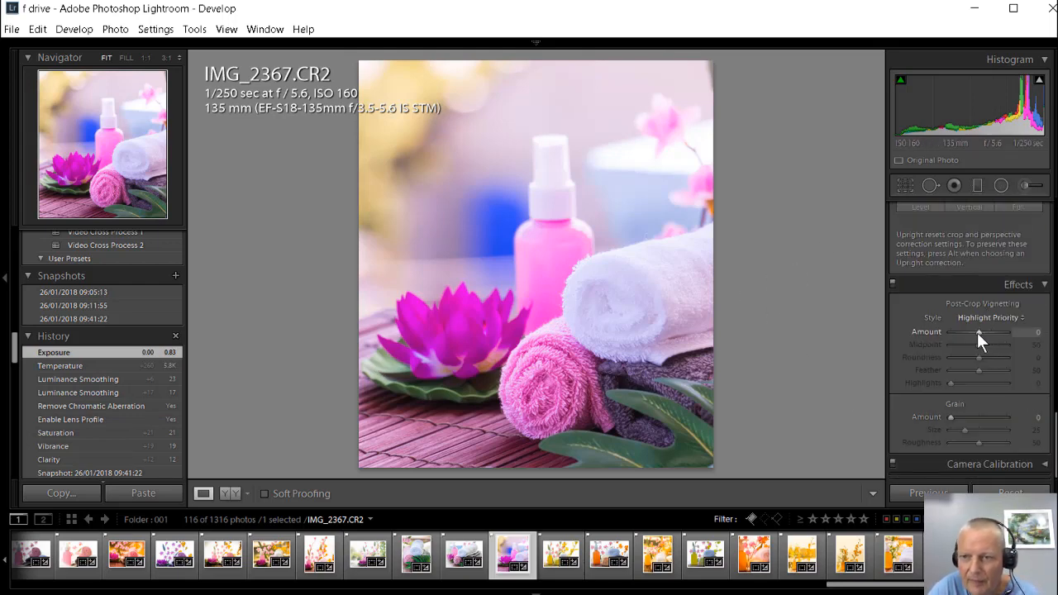
pyautogui.moveTo(978, 330)
pyautogui.mouseDown()
pyautogui.moveTo(961, 332)
pyautogui.moveTo(972, 334)
pyautogui.mouseUp()
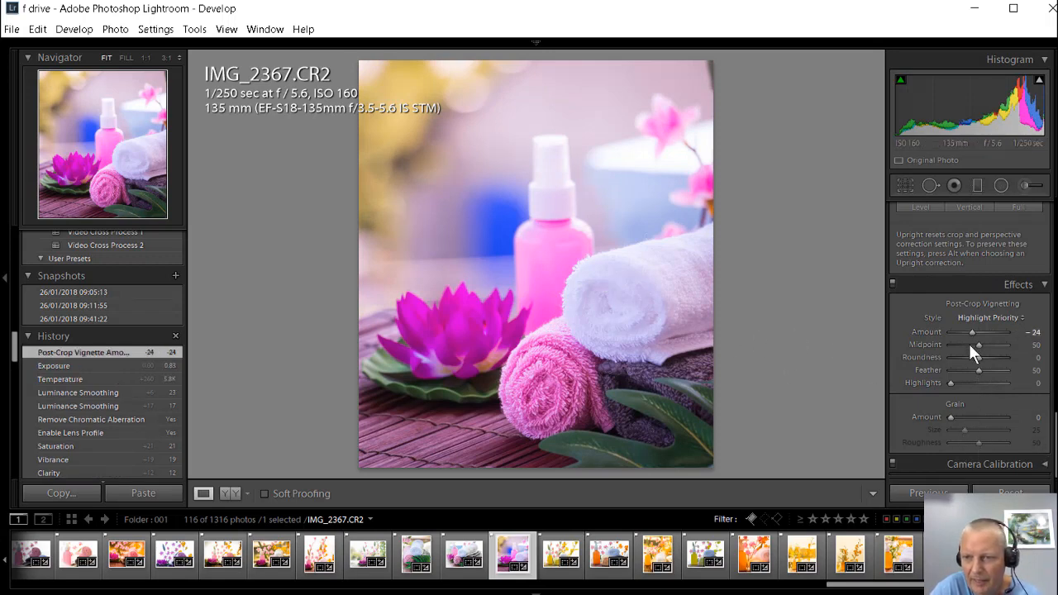
pyautogui.doubleClick(928, 331)
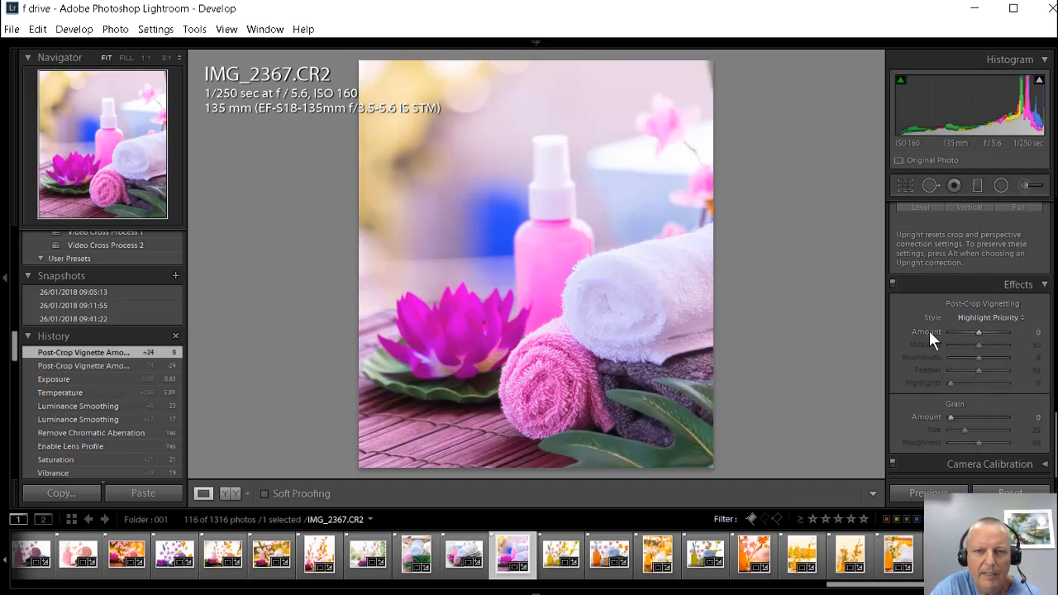
pyautogui.moveTo(980, 333); pyautogui.dragTo(975, 334)
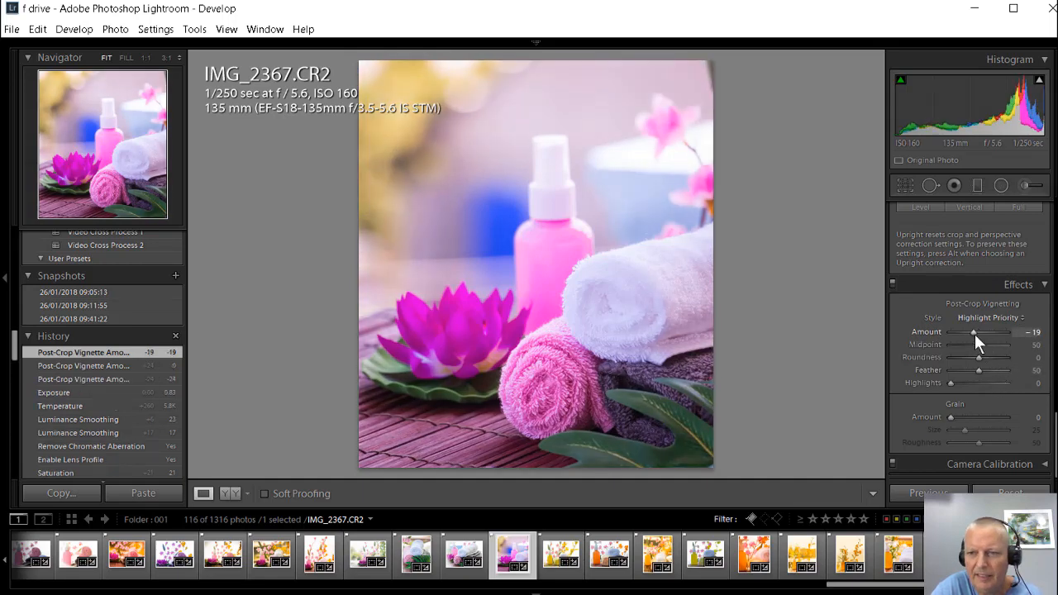
pyautogui.moveTo(974, 330)
pyautogui.mouseDown()
pyautogui.moveTo(986, 331)
pyautogui.moveTo(972, 332)
pyautogui.mouseUp()
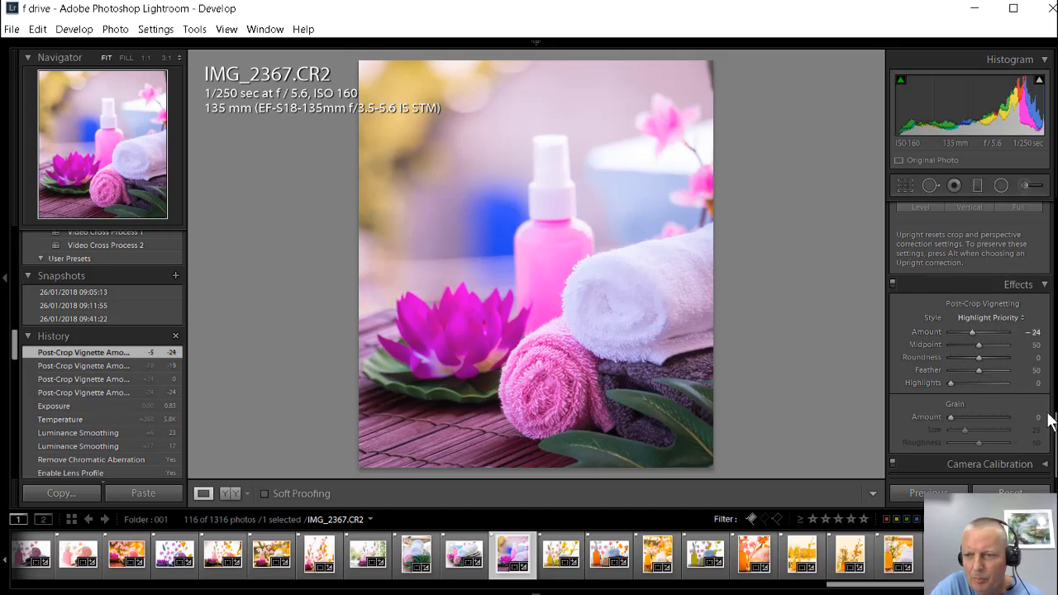
# Step: Brighten the whole photo by setting the Basic Exposure to +0.95
pyautogui.moveTo(1051, 425); pyautogui.dragTo(1047, 235)
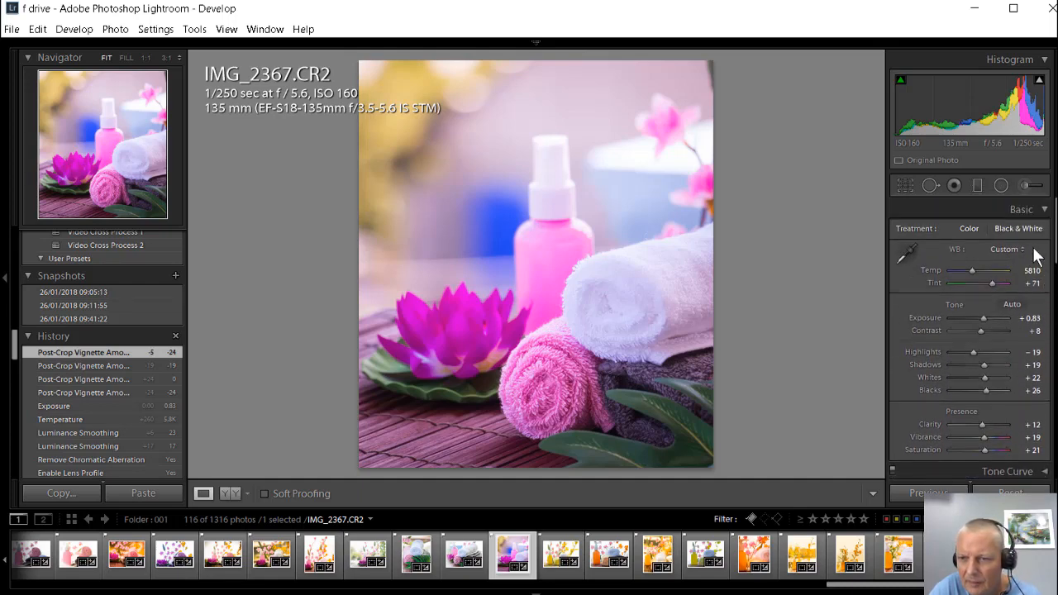
pyautogui.moveTo(982, 318); pyautogui.dragTo(983, 319)
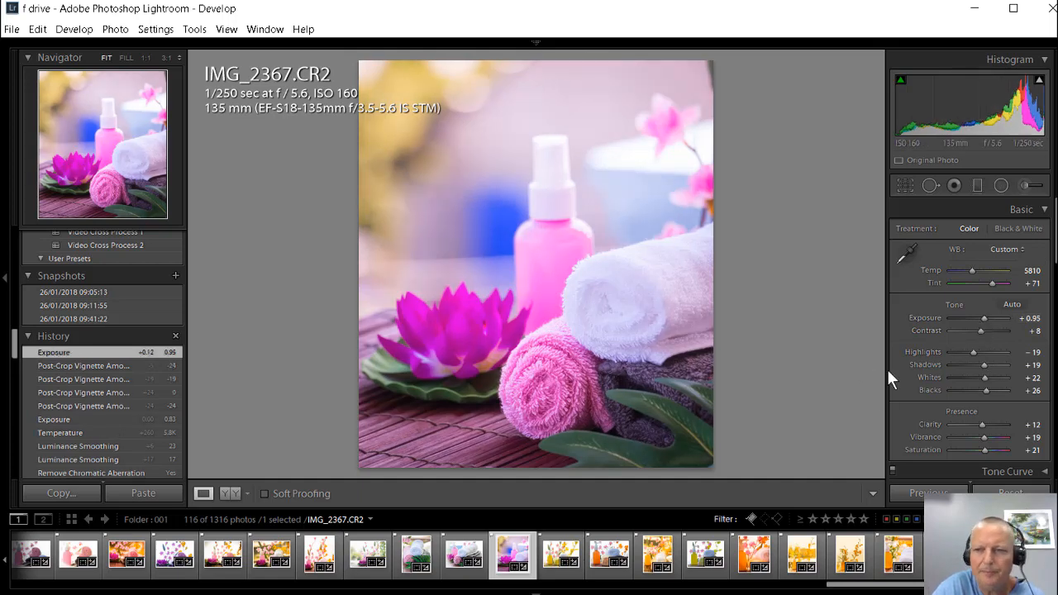
# Step: Tone down the right end of the white towel with an Adjustment Brush at Exposure -0.32 and Highlights -100
pyautogui.click(1025, 188)
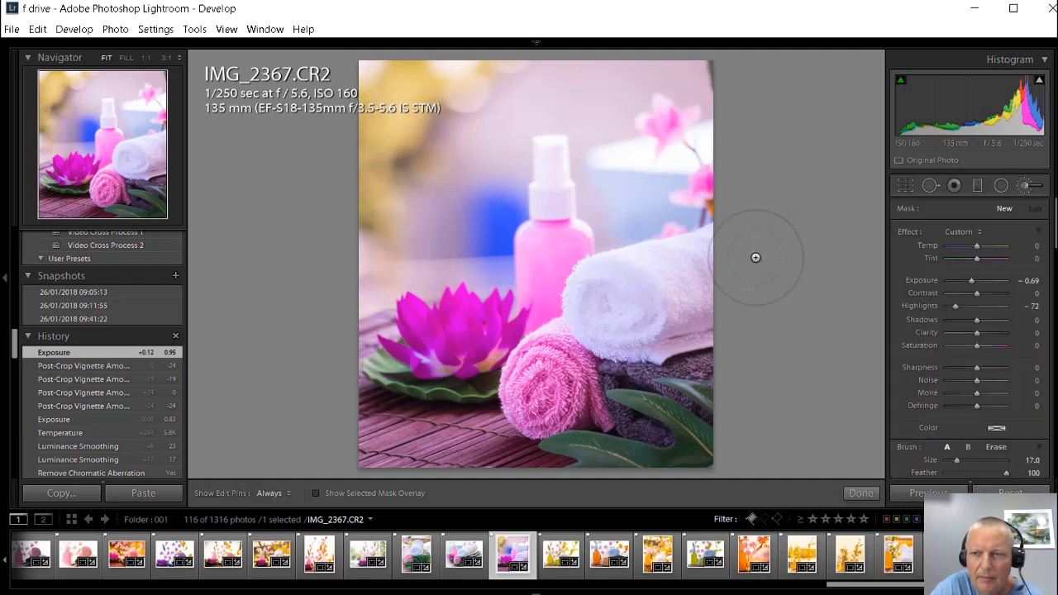
pyautogui.click(697, 262)
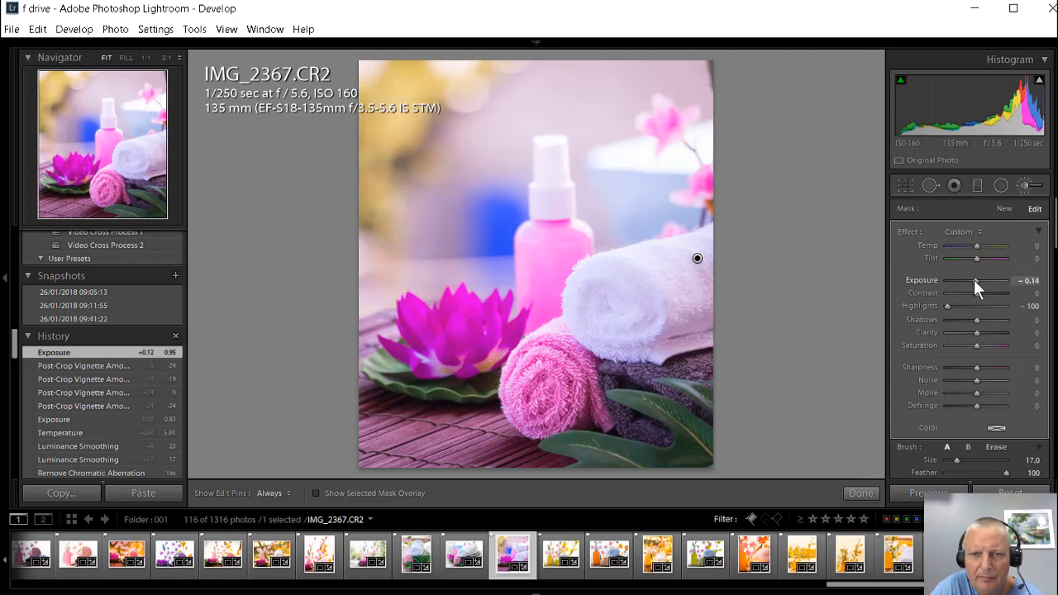
pyautogui.moveTo(973, 279); pyautogui.dragTo(972, 279)
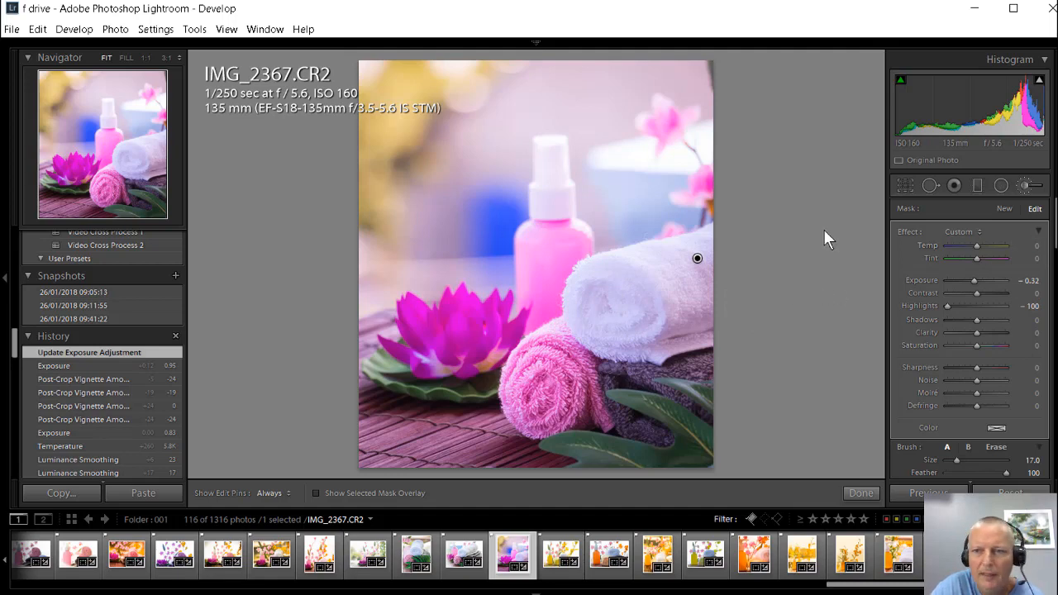
pyautogui.click(1026, 186)
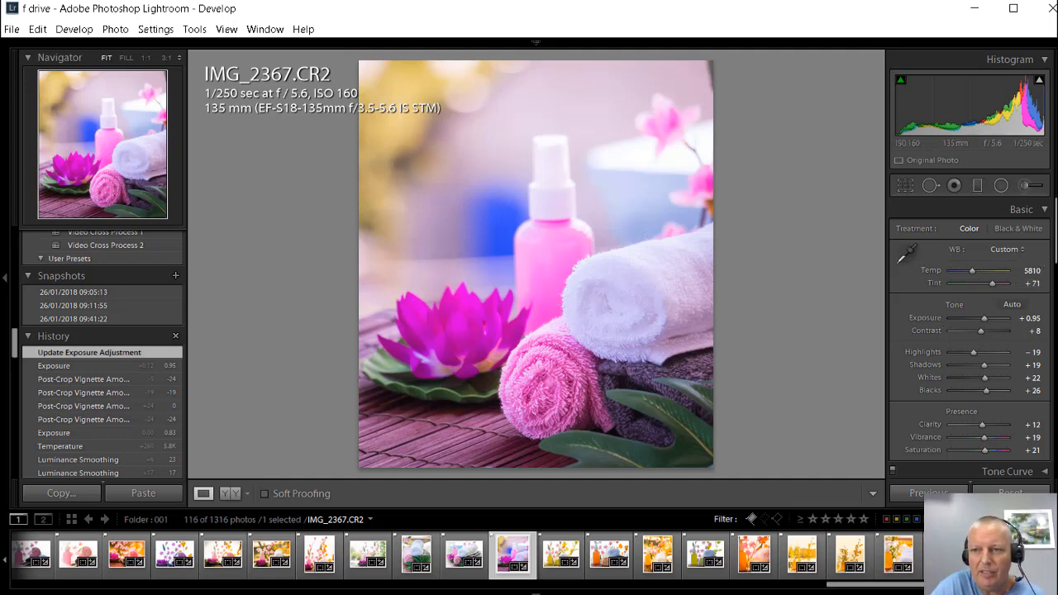
# Step: Save the photo's current edit as a new snapshot under the default date-and-time name
pyautogui.scroll(-5, 986, 363)
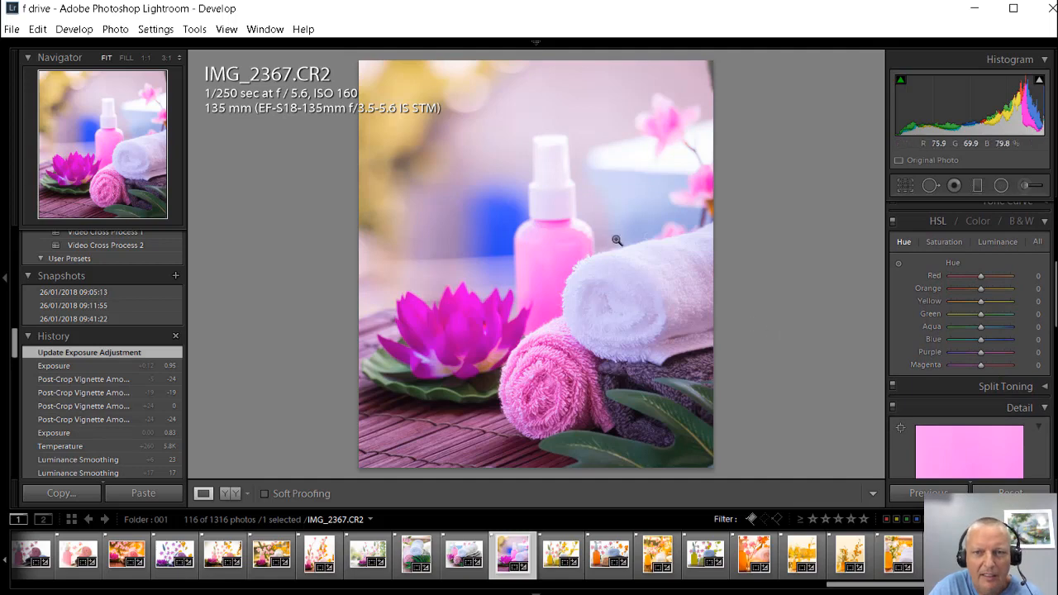
pyautogui.scroll(1, 986, 331)
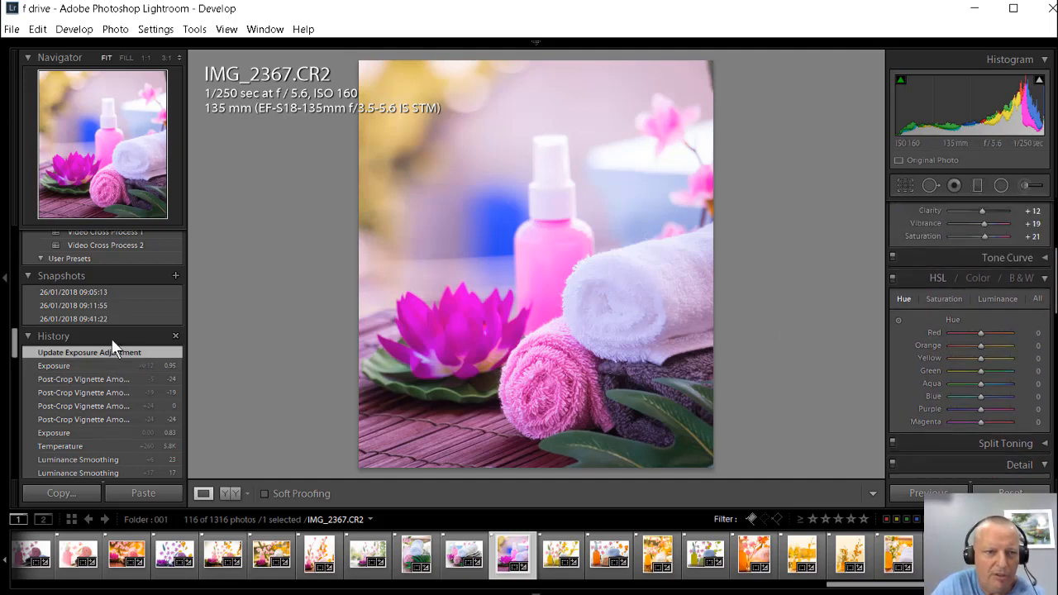
pyautogui.scroll(2, 121, 318)
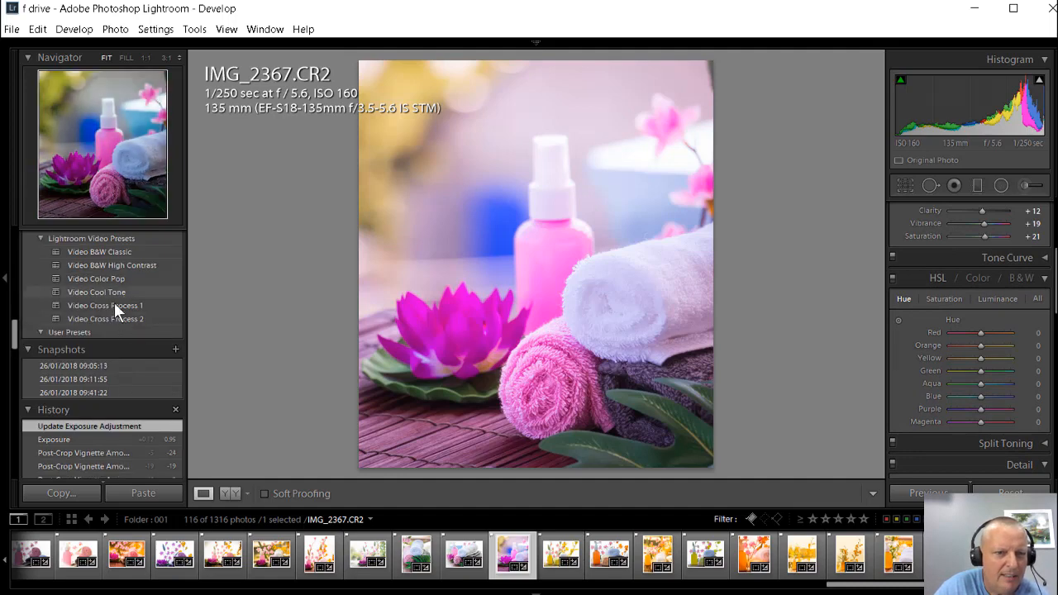
pyautogui.scroll(8, 117, 298)
pyautogui.scroll(-10, 119, 318)
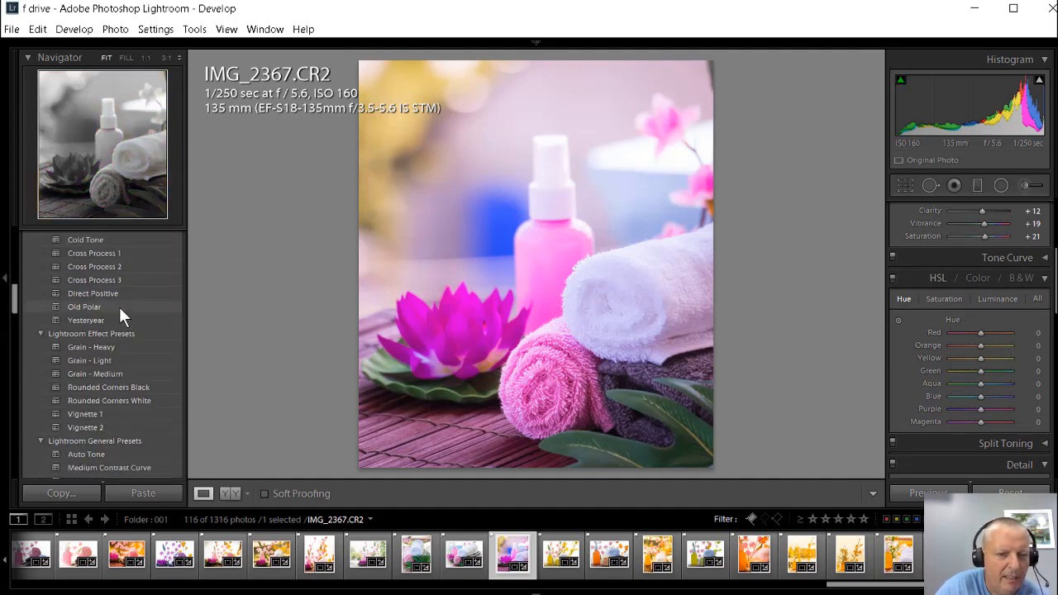
pyautogui.scroll(2, 119, 320)
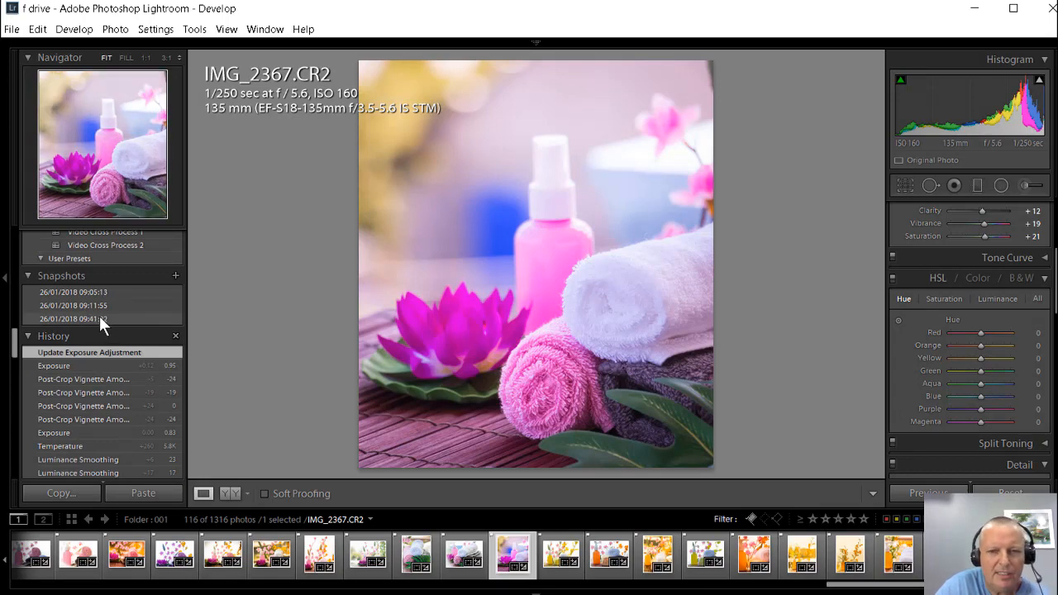
pyautogui.click(175, 276)
pyautogui.click(567, 281)
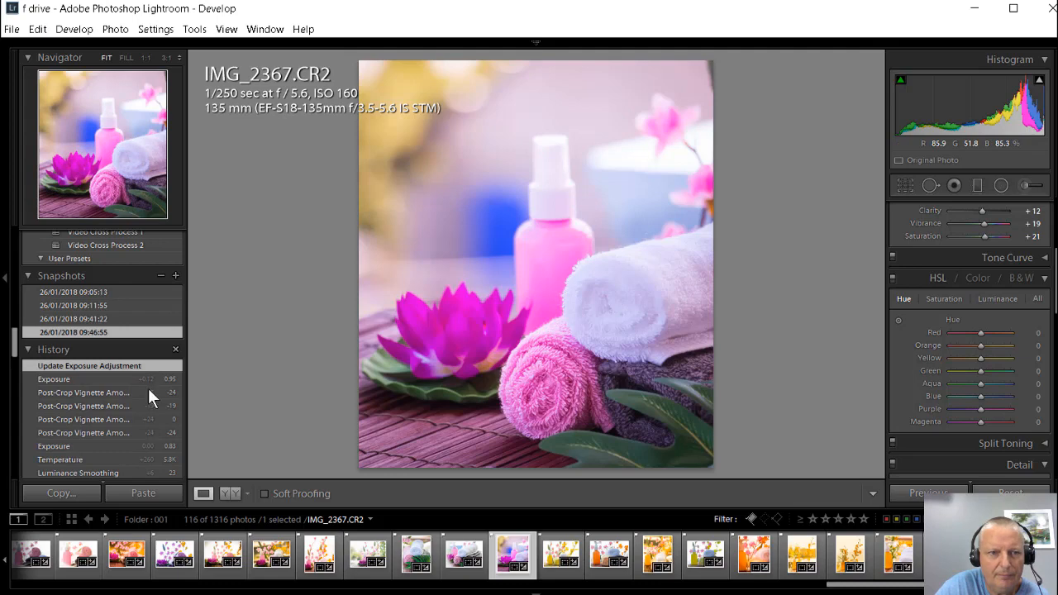
# Step: Compare the snapshots 09:41:22, 09:11:55 and 09:05:13 with the newest one, 09:46:55, ending on the newest
pyautogui.click(105, 320)
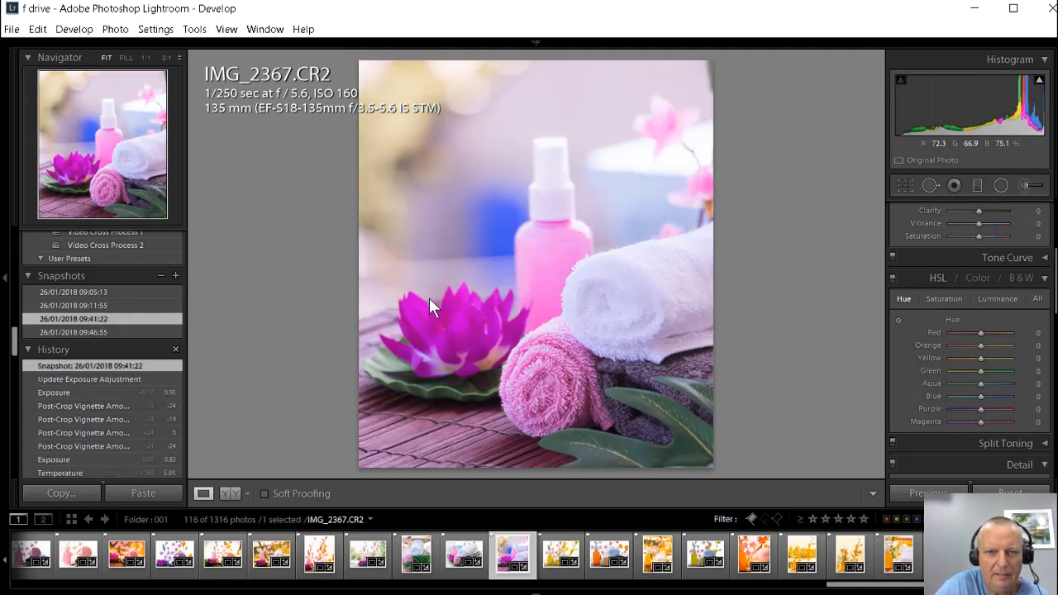
pyautogui.click(92, 306)
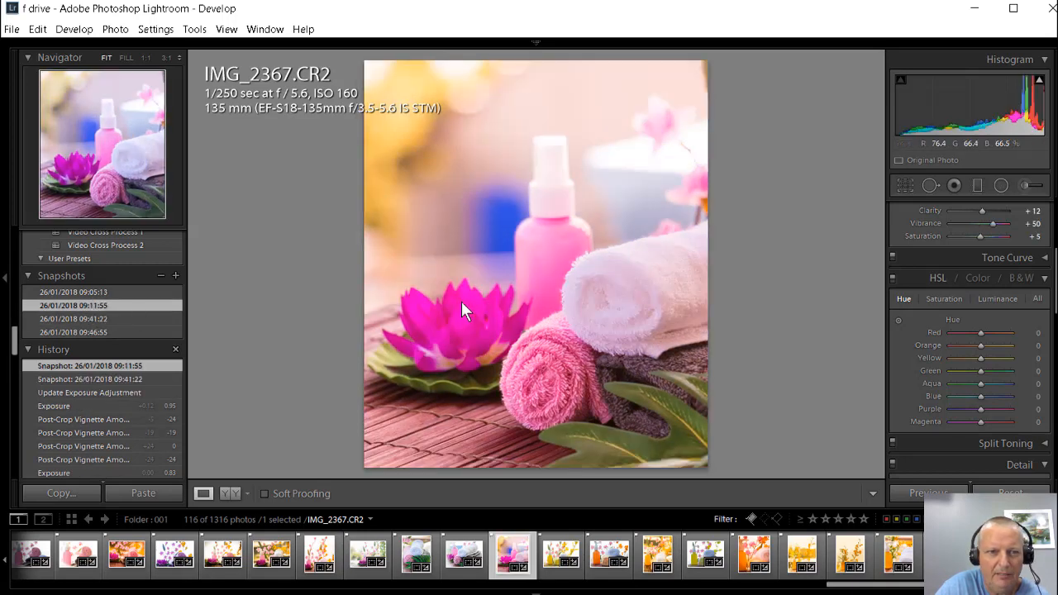
pyautogui.click(96, 291)
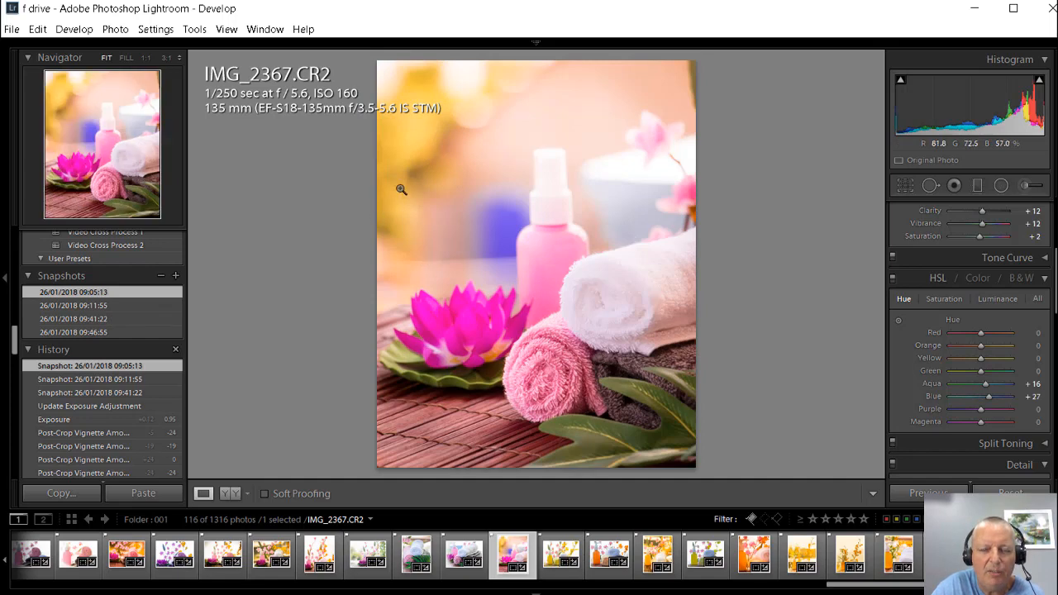
pyautogui.click(111, 332)
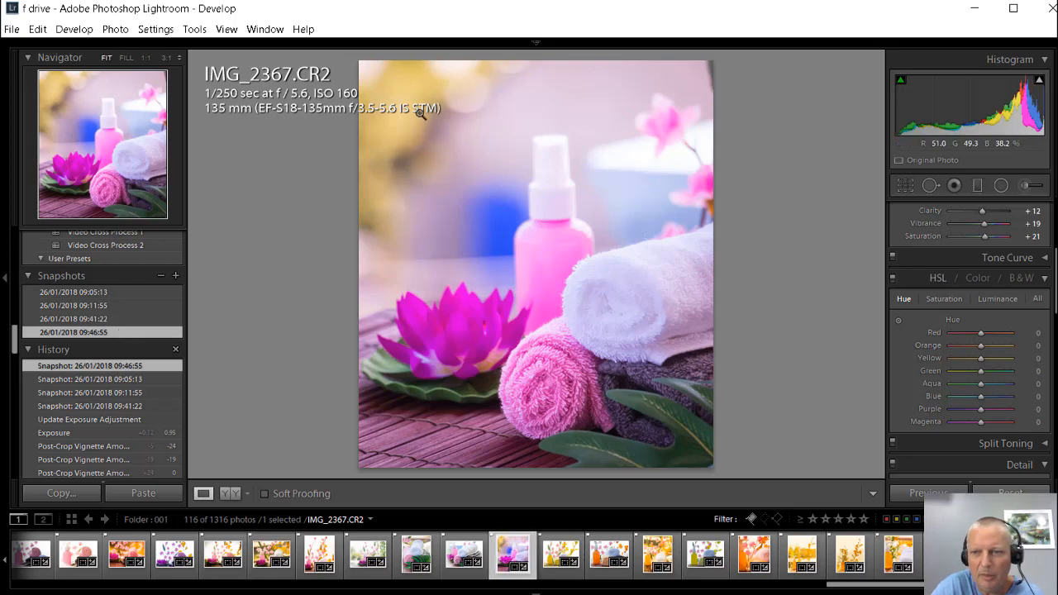
# Step: Warm the white balance Temp to 7833 and raise the Exposure to +1.07
pyautogui.scroll(5, 984, 289)
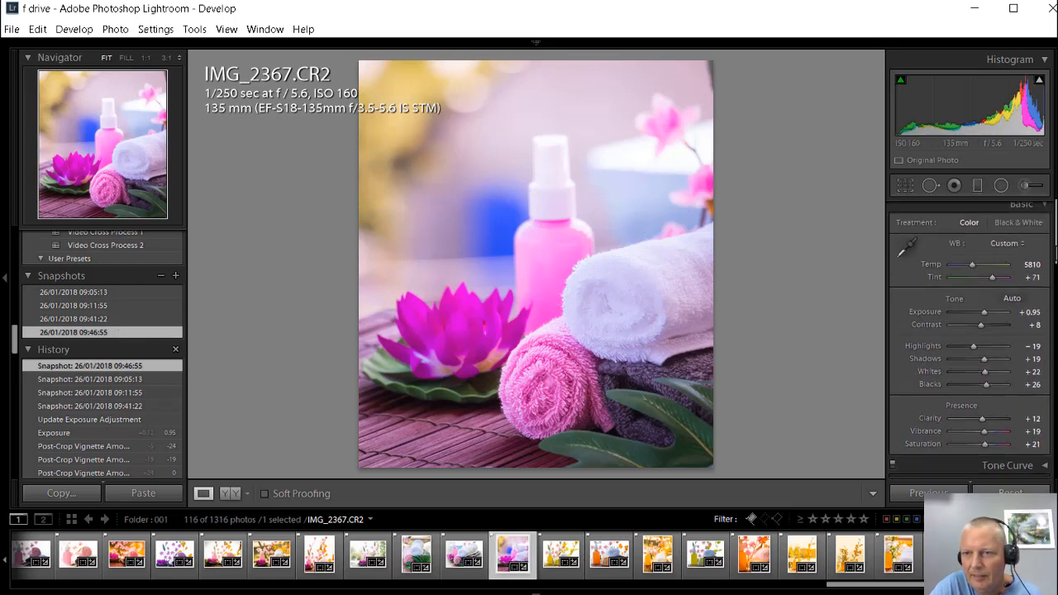
pyautogui.moveTo(974, 270); pyautogui.dragTo(984, 270)
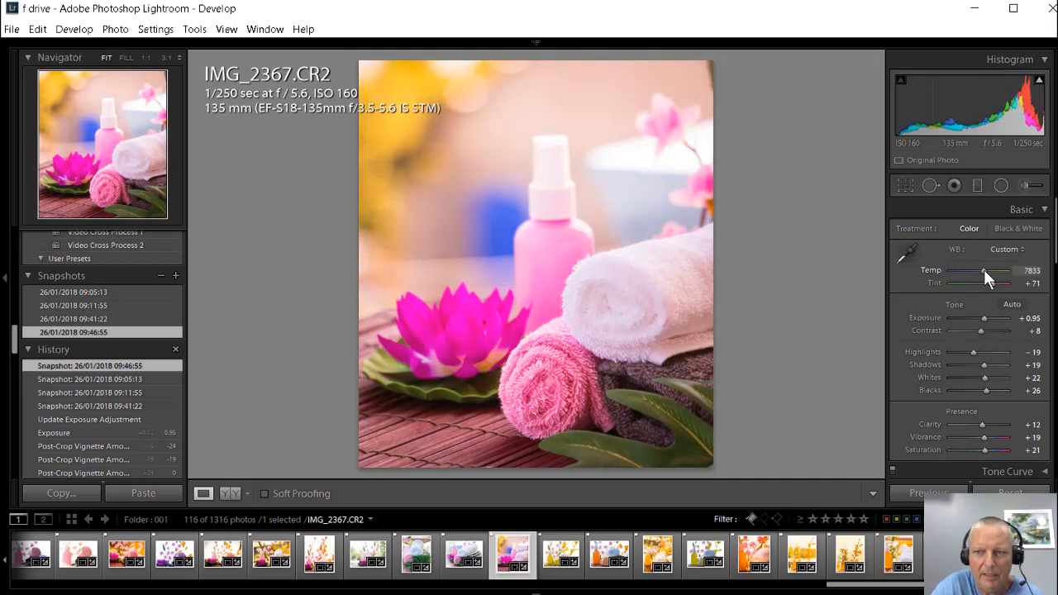
pyautogui.moveTo(983, 319); pyautogui.dragTo(983, 318)
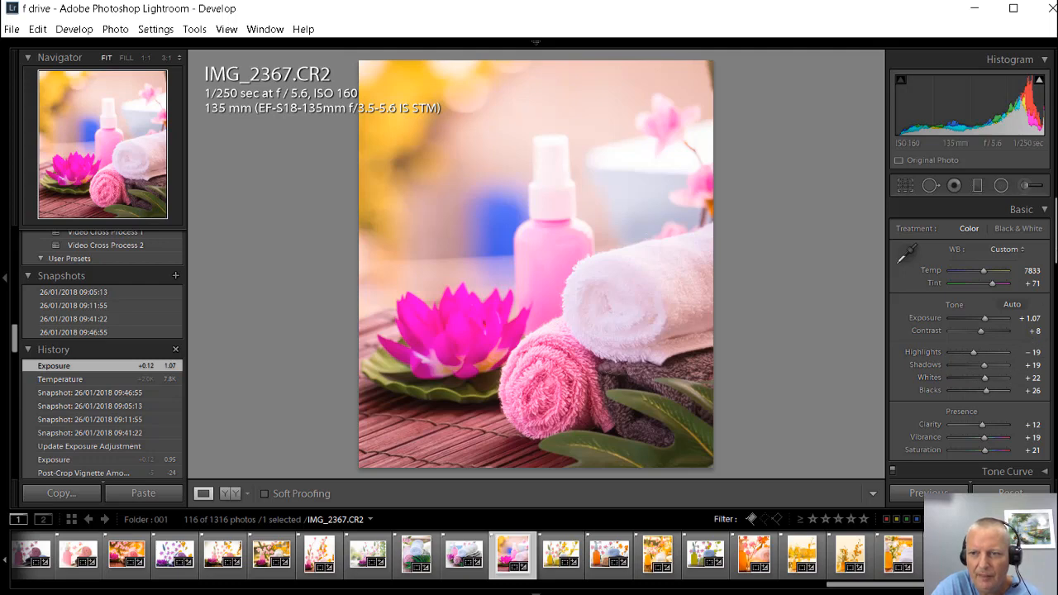
pyautogui.scroll(-3, 964, 336)
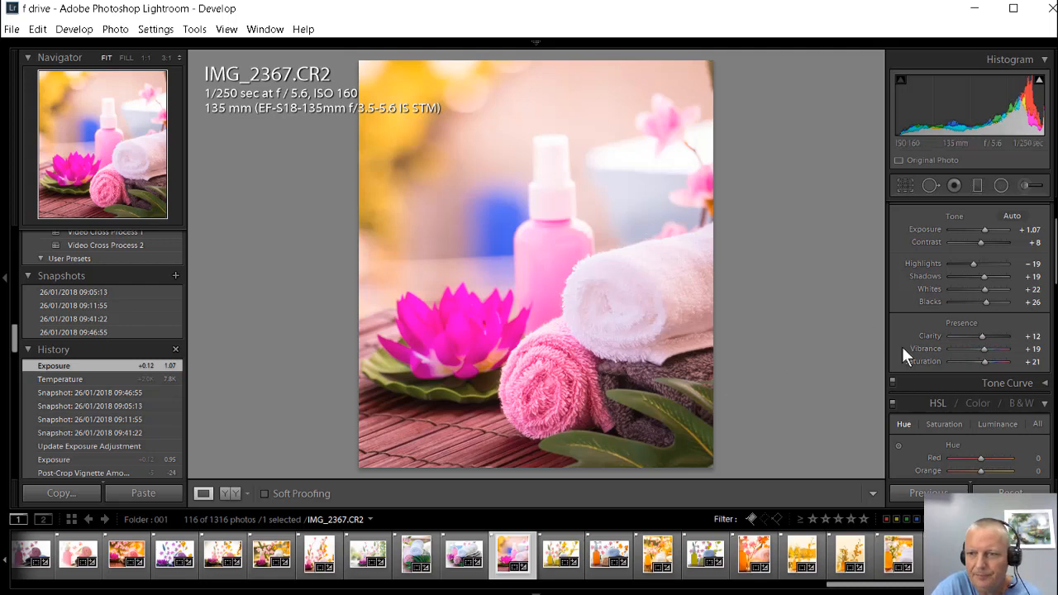
pyautogui.scroll(-10, 978, 394)
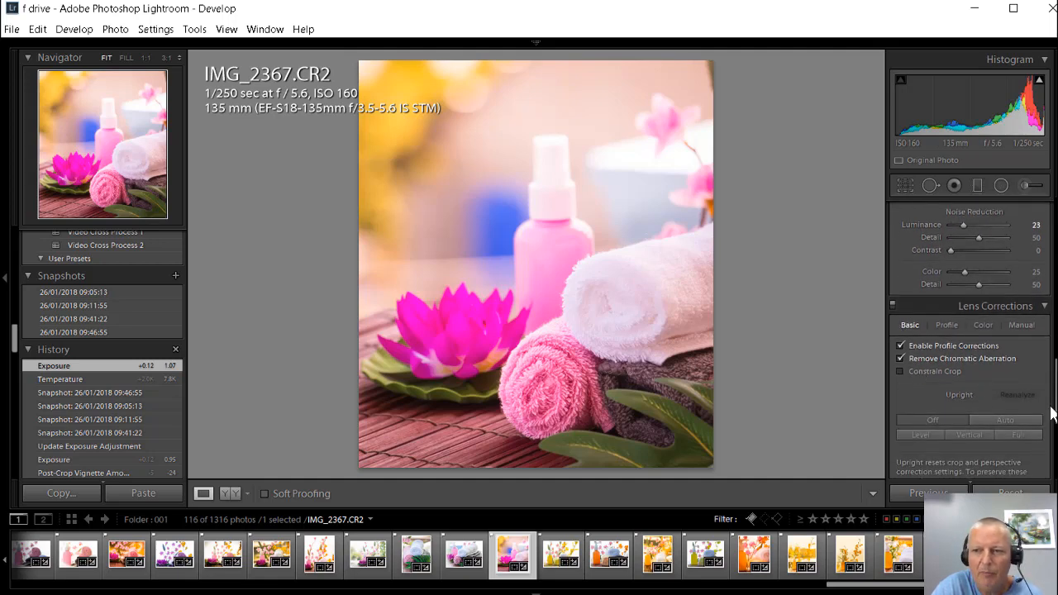
pyautogui.moveTo(1054, 388); pyautogui.dragTo(1046, 243)
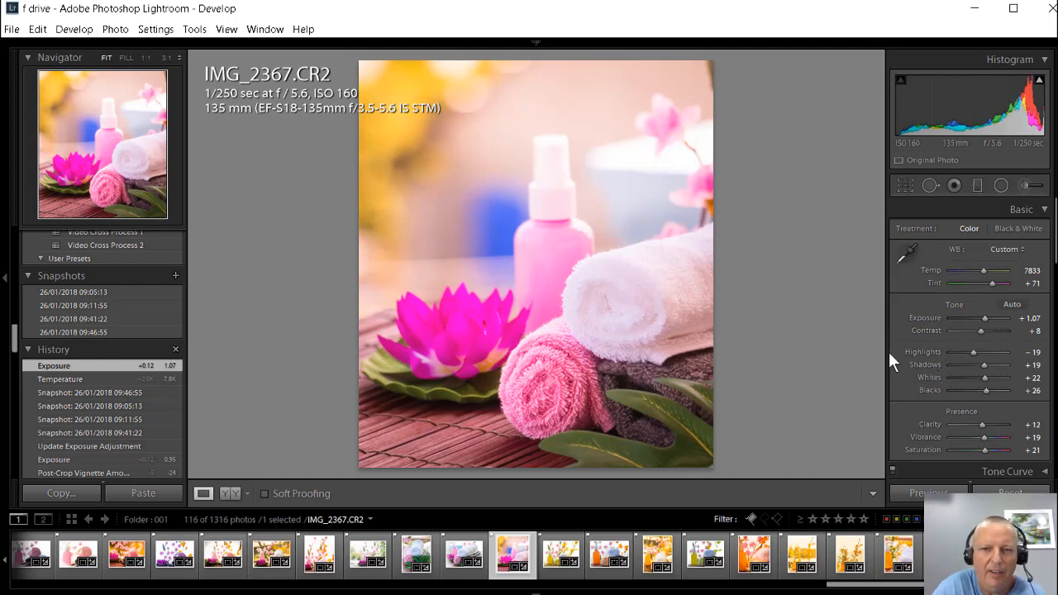
# Step: Review the snapshots 09:05:13 and 09:11:55 of the photo and look over the preset groups 0001 and 001
pyautogui.click(109, 296)
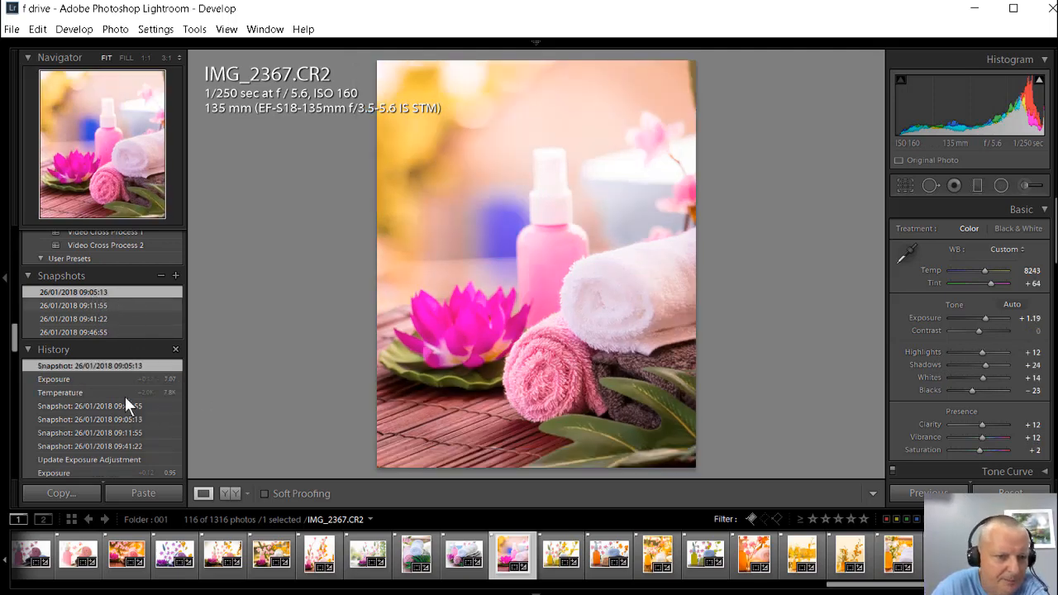
pyautogui.click(110, 301)
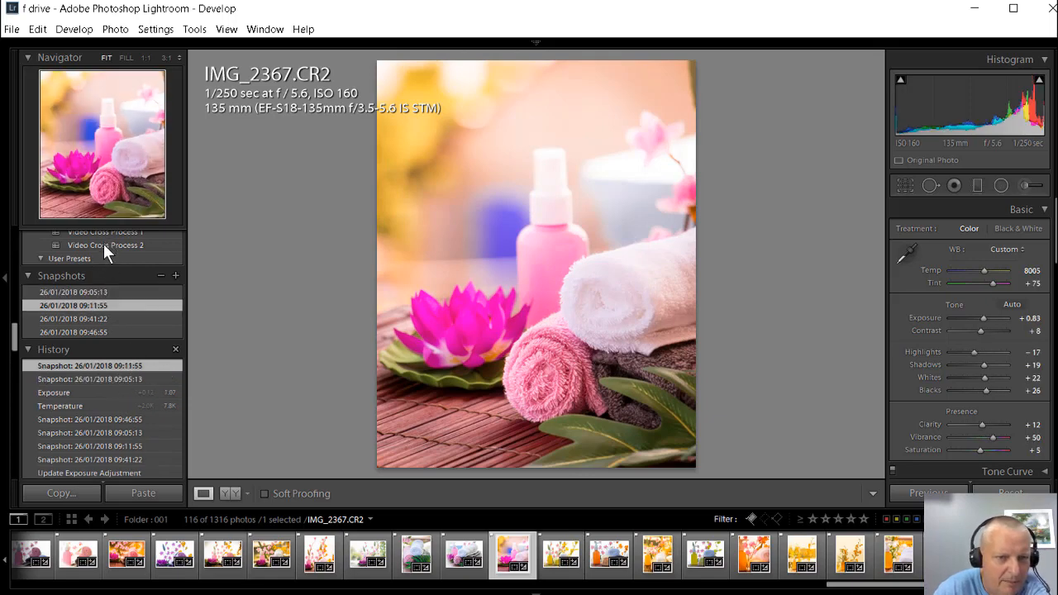
pyautogui.scroll(5, 128, 258)
pyautogui.scroll(5, 128, 263)
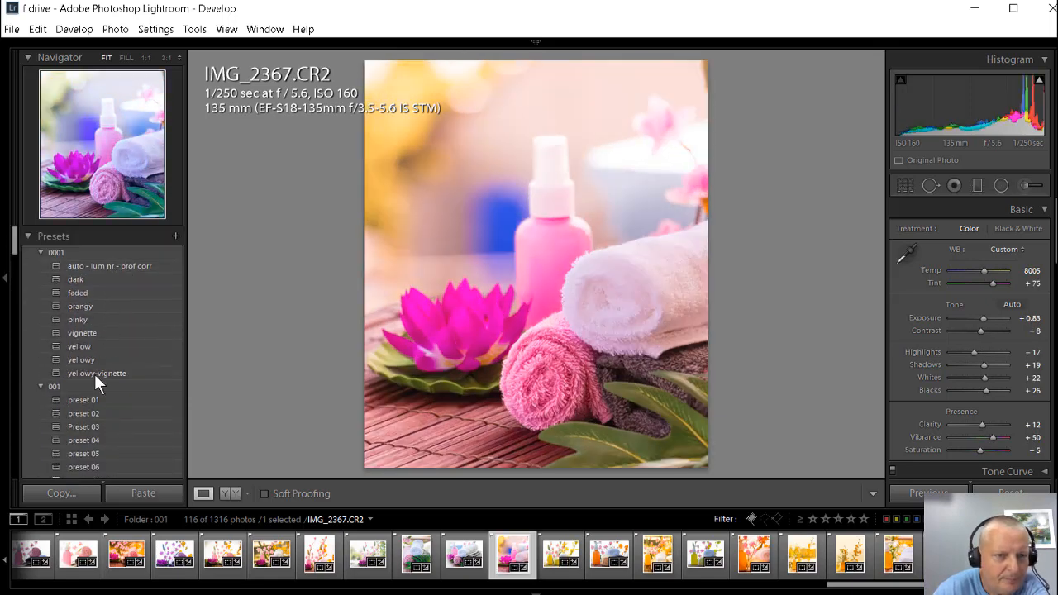
pyautogui.scroll(4, 95, 341)
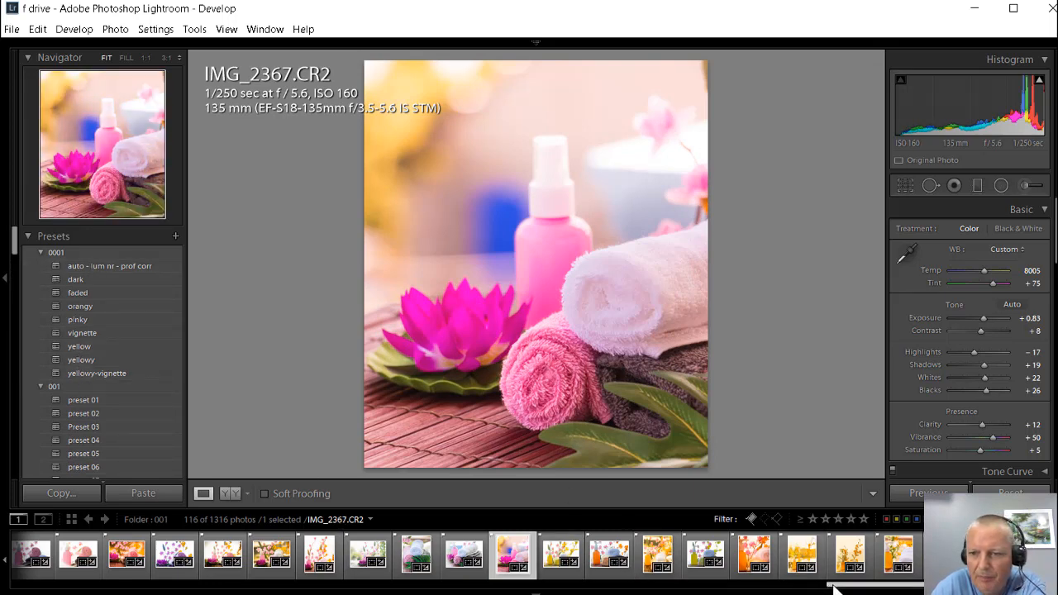
# Step: View the other edited spa photos IMG_2408.CR2, IMG_2375.CR2 and IMG_2371.CR2
pyautogui.moveTo(833, 587)
pyautogui.mouseDown()
pyautogui.moveTo(817, 589)
pyautogui.moveTo(847, 590)
pyautogui.mouseUp()
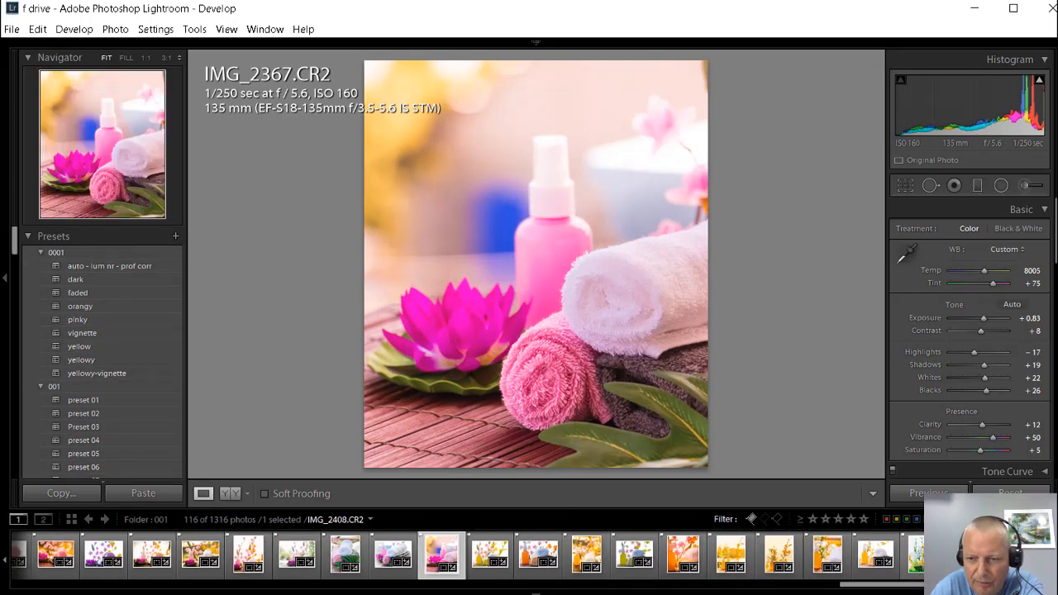
pyautogui.click(876, 552)
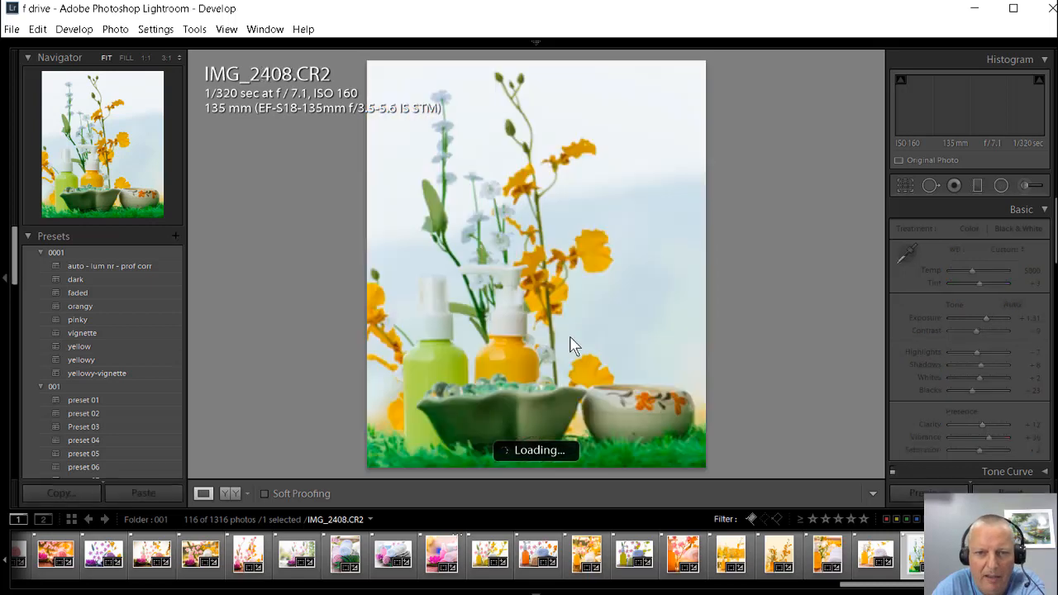
pyautogui.click(827, 556)
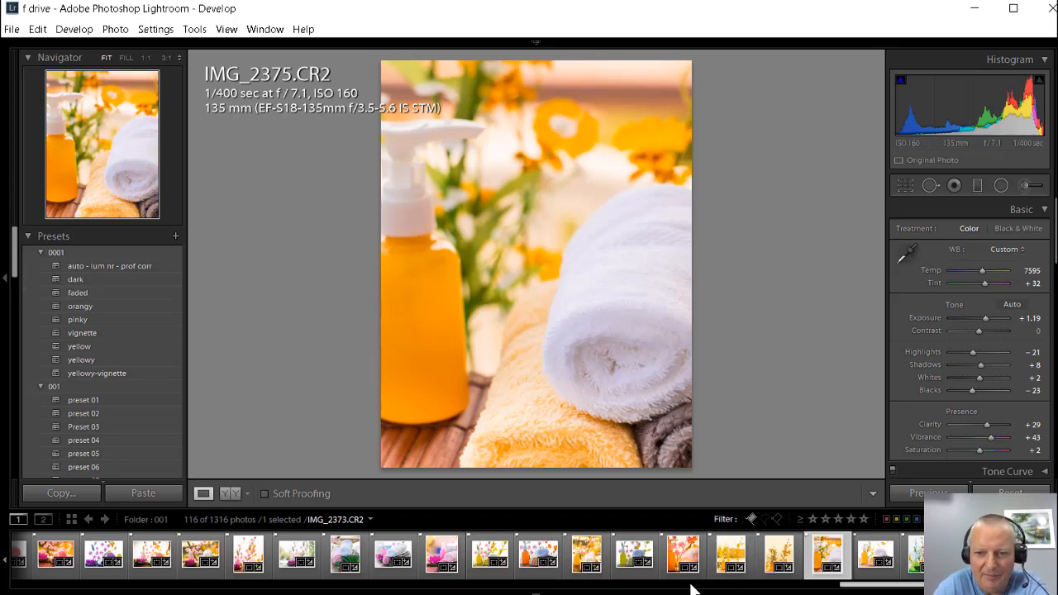
pyautogui.click(626, 564)
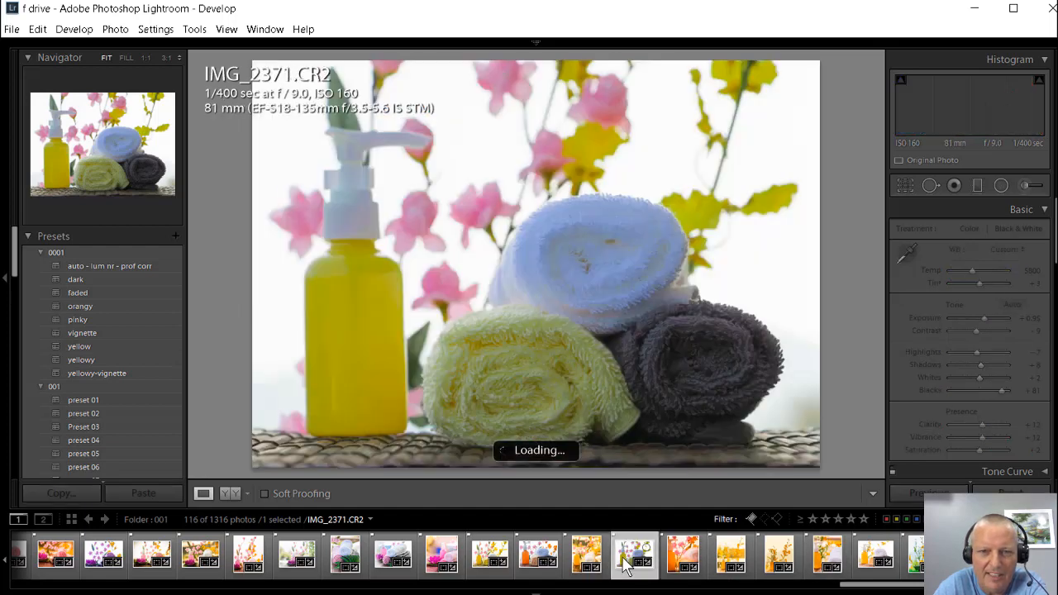
# Step: Apply the presets auto - lum nr - prof corr, yellowy-vignette, pinky and orangy in turn to IMG_2371.CR2, ending with vignette
pyautogui.click(86, 264)
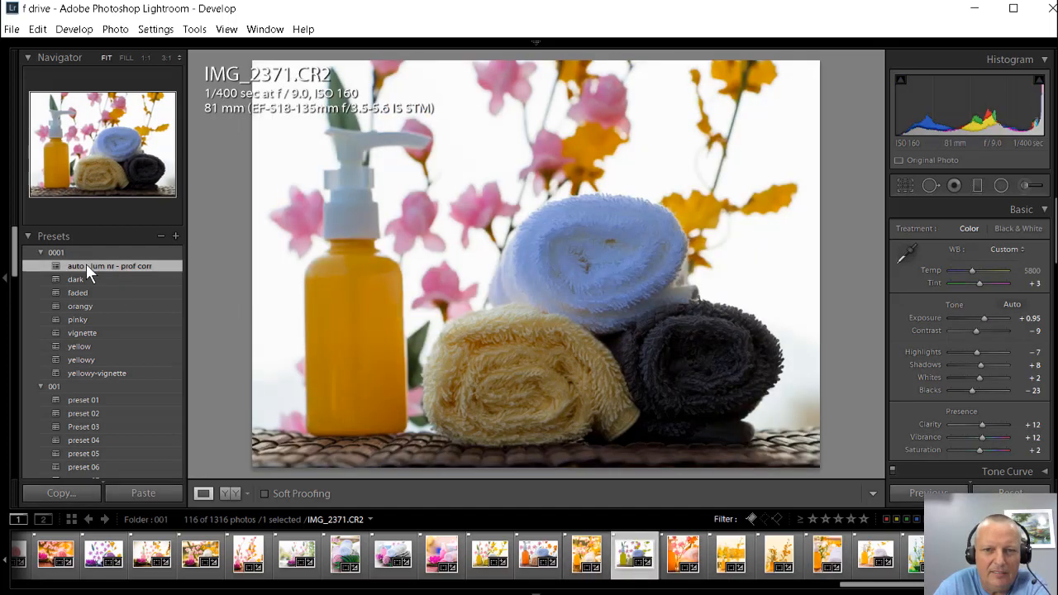
pyautogui.click(78, 374)
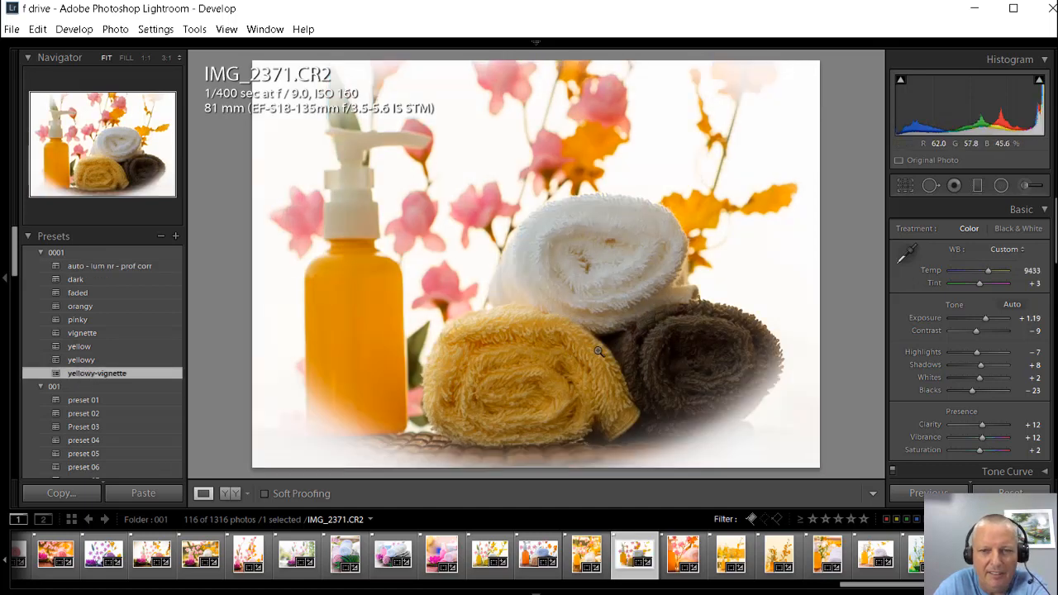
pyautogui.click(86, 320)
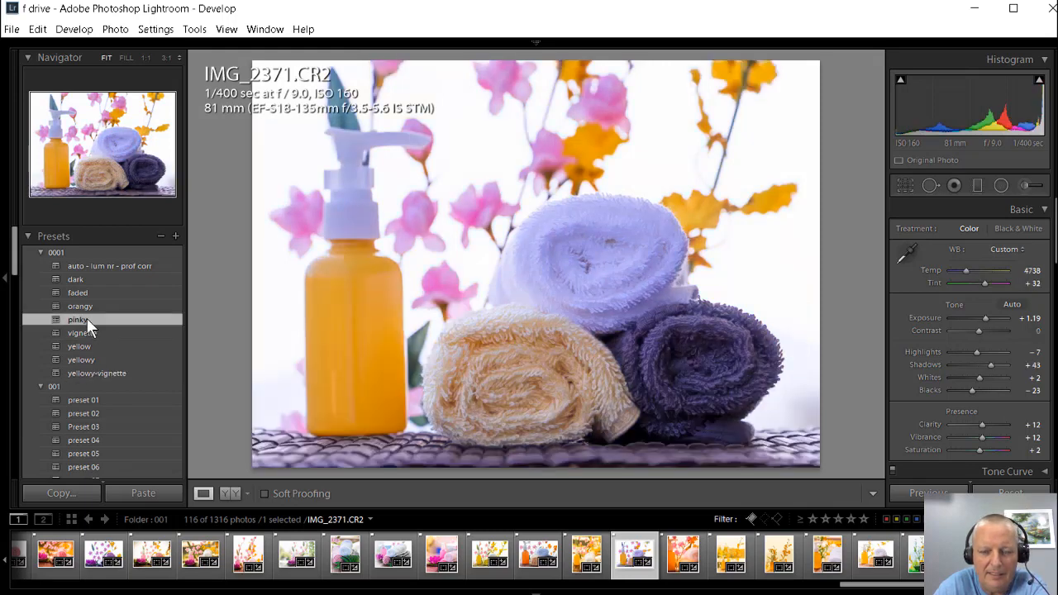
pyautogui.click(93, 306)
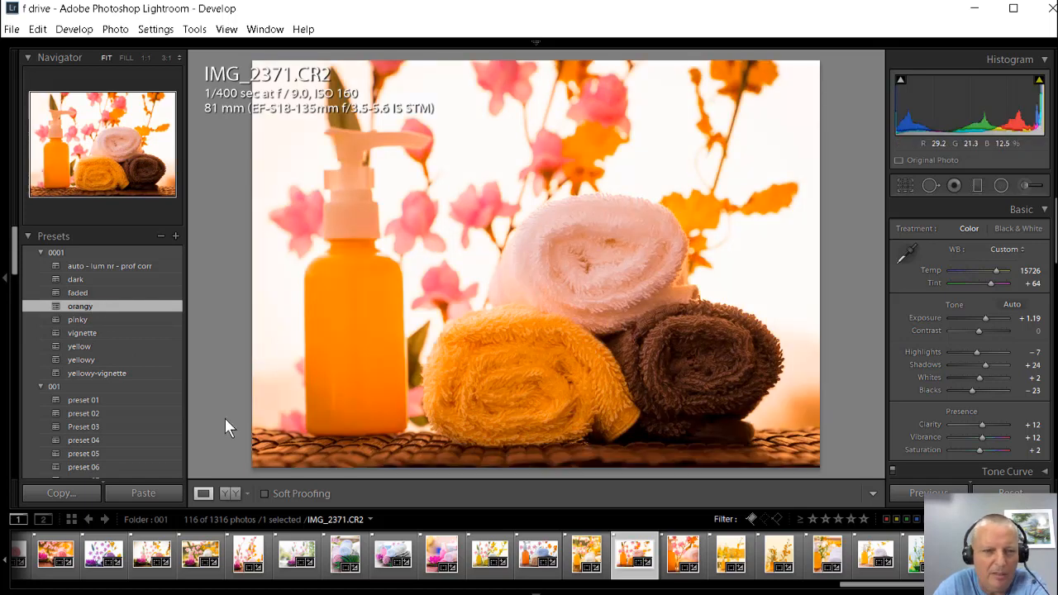
pyautogui.click(88, 334)
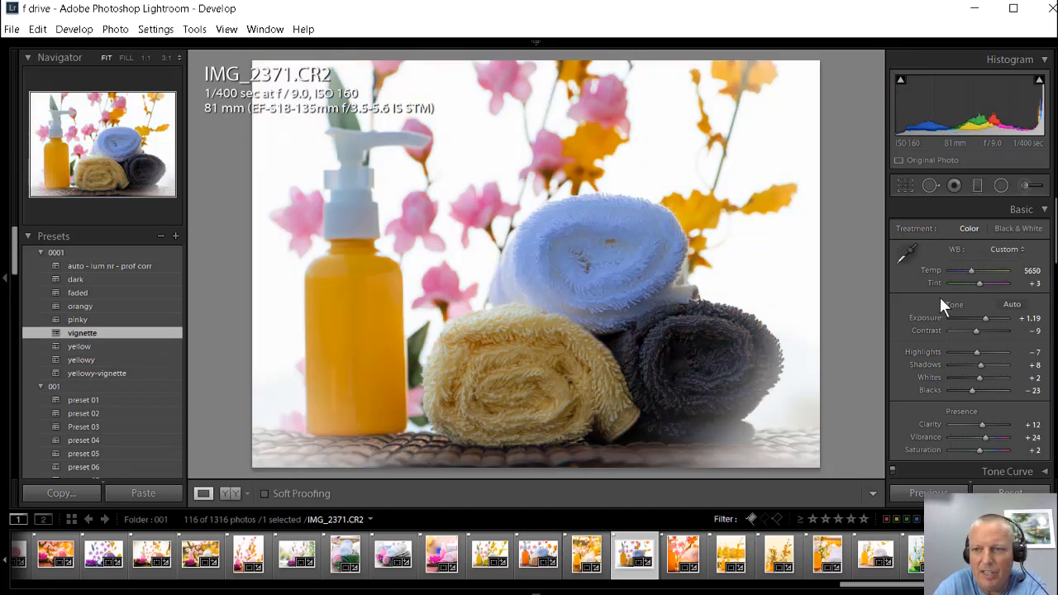
# Step: Adjust the white balance of IMG_2371.CR2 to a Tint of +36 and a Temp of 7000
pyautogui.moveTo(977, 284); pyautogui.dragTo(991, 285)
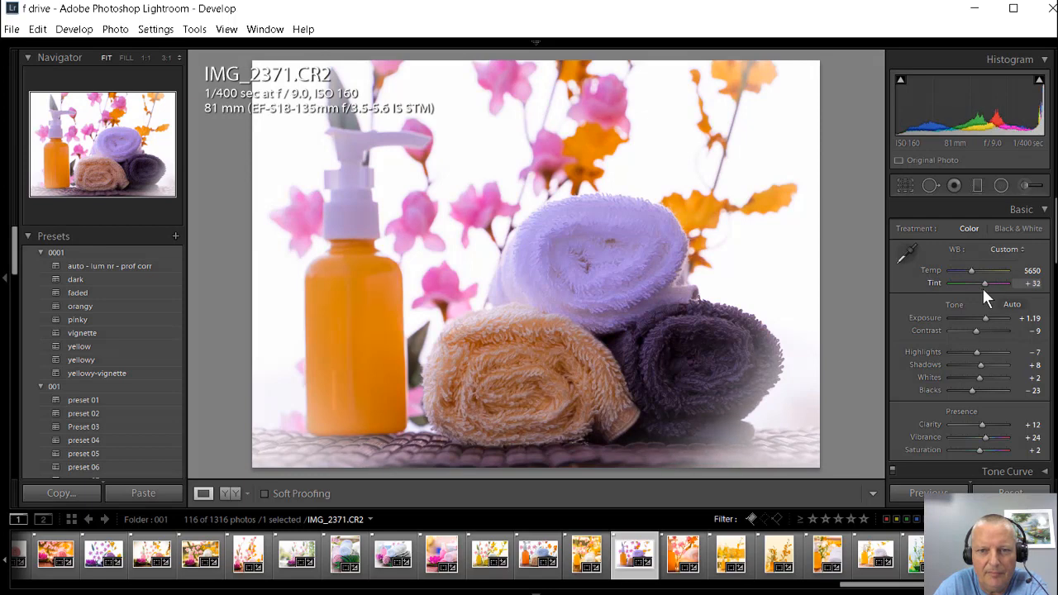
pyautogui.moveTo(991, 287)
pyautogui.mouseDown()
pyautogui.moveTo(1002, 288)
pyautogui.moveTo(983, 291)
pyautogui.moveTo(1003, 292)
pyautogui.moveTo(940, 289)
pyautogui.moveTo(983, 292)
pyautogui.moveTo(941, 298)
pyautogui.moveTo(986, 302)
pyautogui.moveTo(948, 274)
pyautogui.moveTo(990, 277)
pyautogui.moveTo(956, 279)
pyautogui.moveTo(978, 283)
pyautogui.mouseUp()
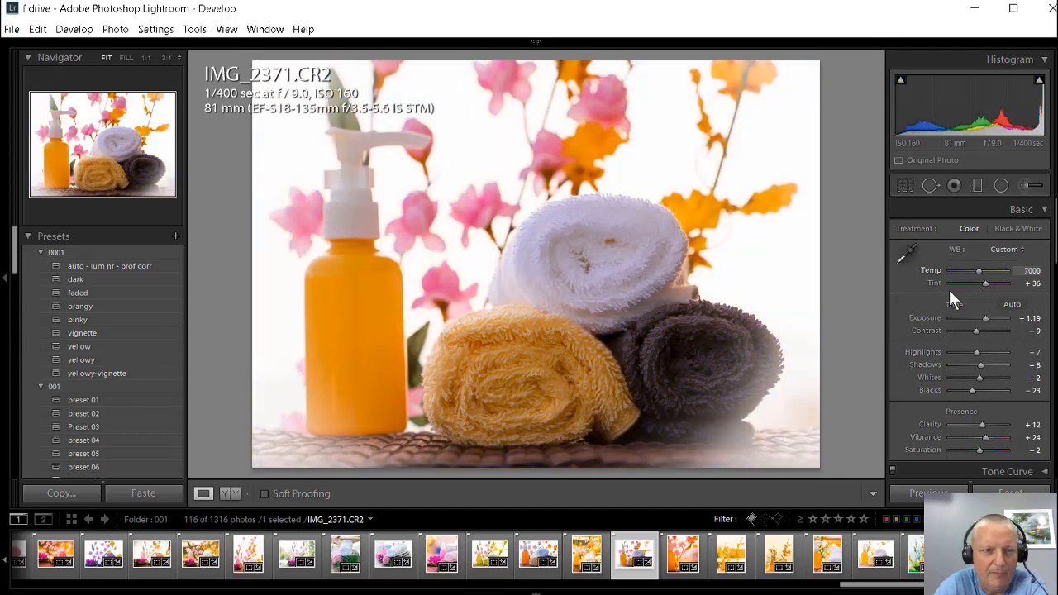